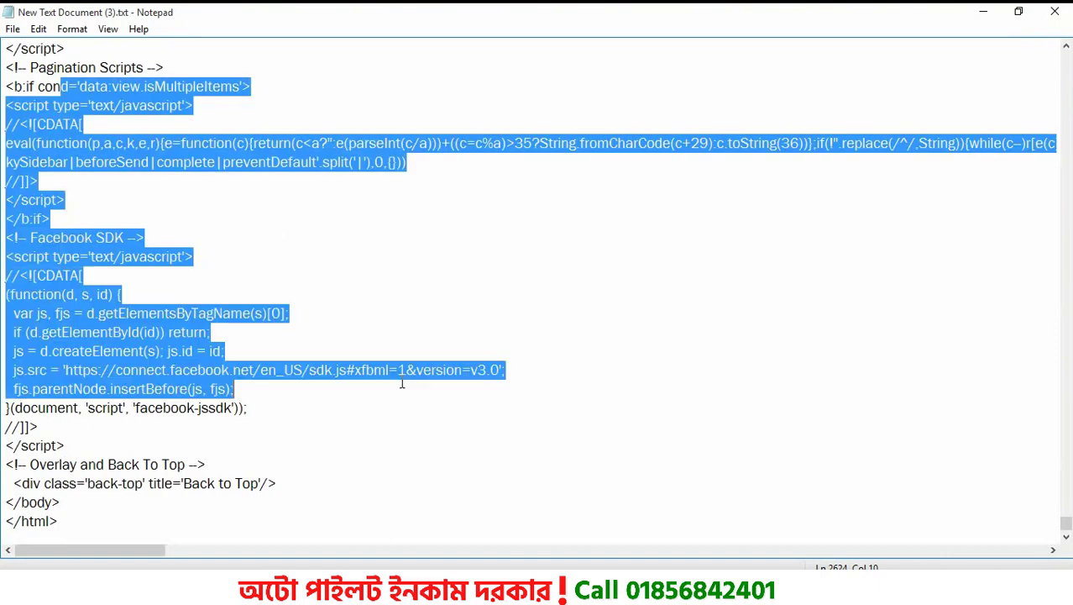
# Copy the entire template code from New Text Document (3).txt and minimize the text file.
pyautogui.click(306, 294)
pyautogui.hotkey('ctrl', 'a')
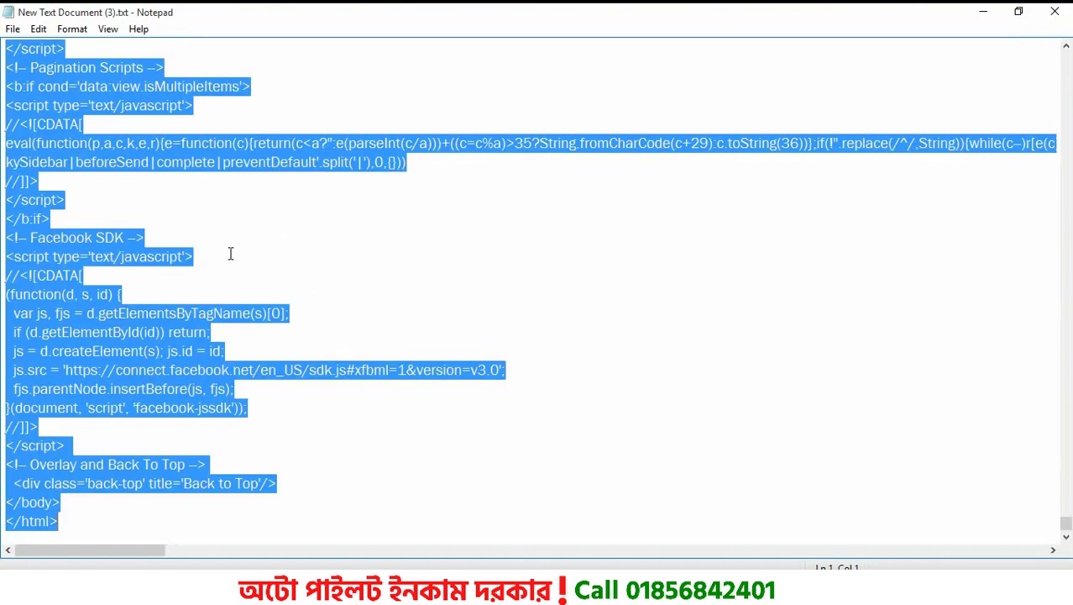
pyautogui.rightClick(56, 125)
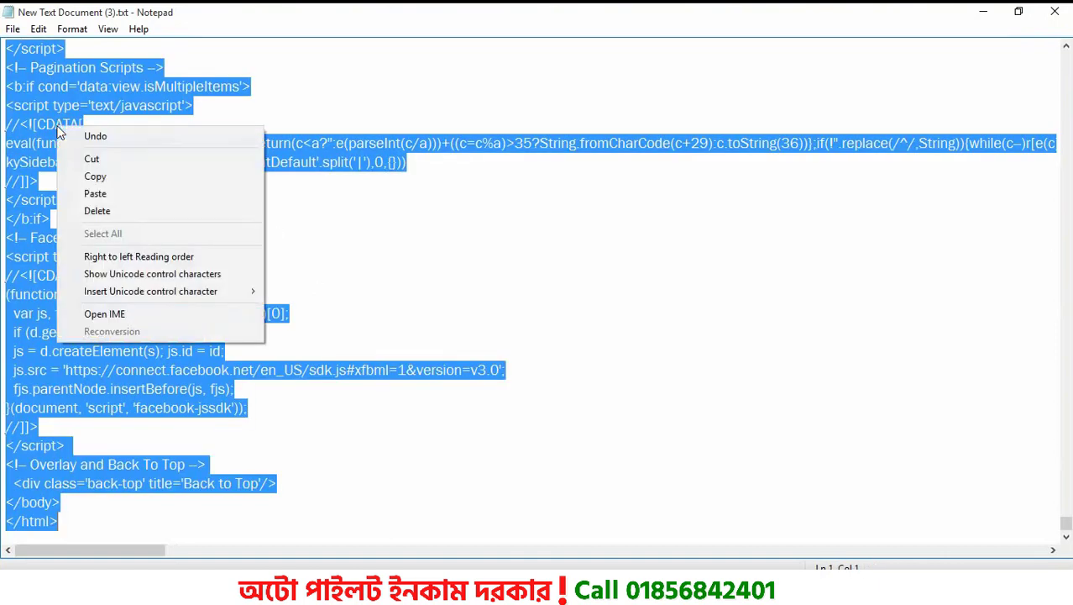
pyautogui.click(161, 173)
pyautogui.click(981, 12)
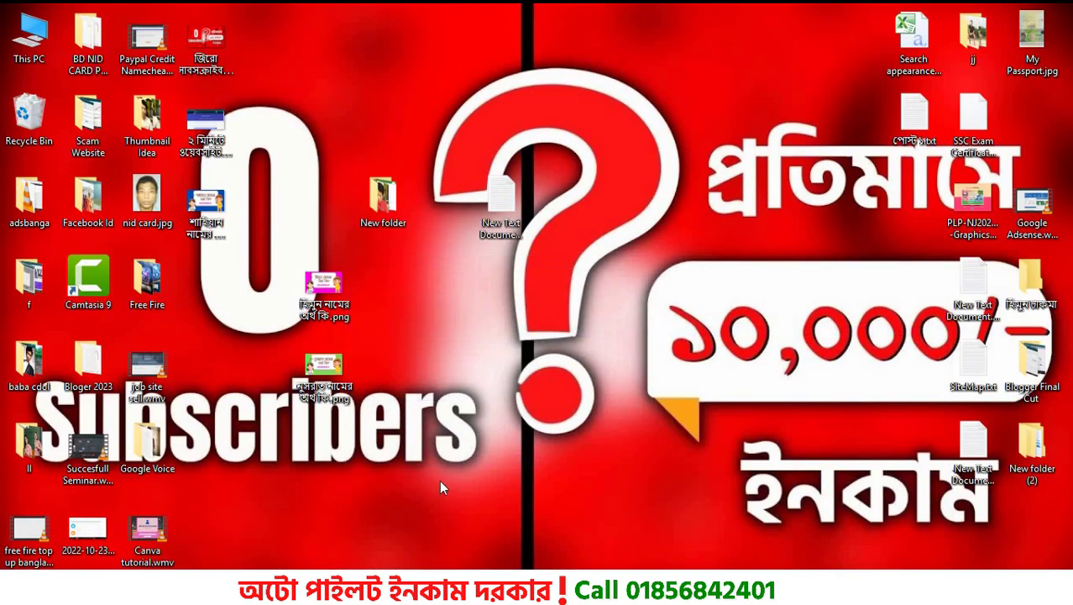
# Switch to the Blogger dashboard in the browser and open the HTML editor for demoblog's theme.
pyautogui.hotkey('alt', 'Tab')
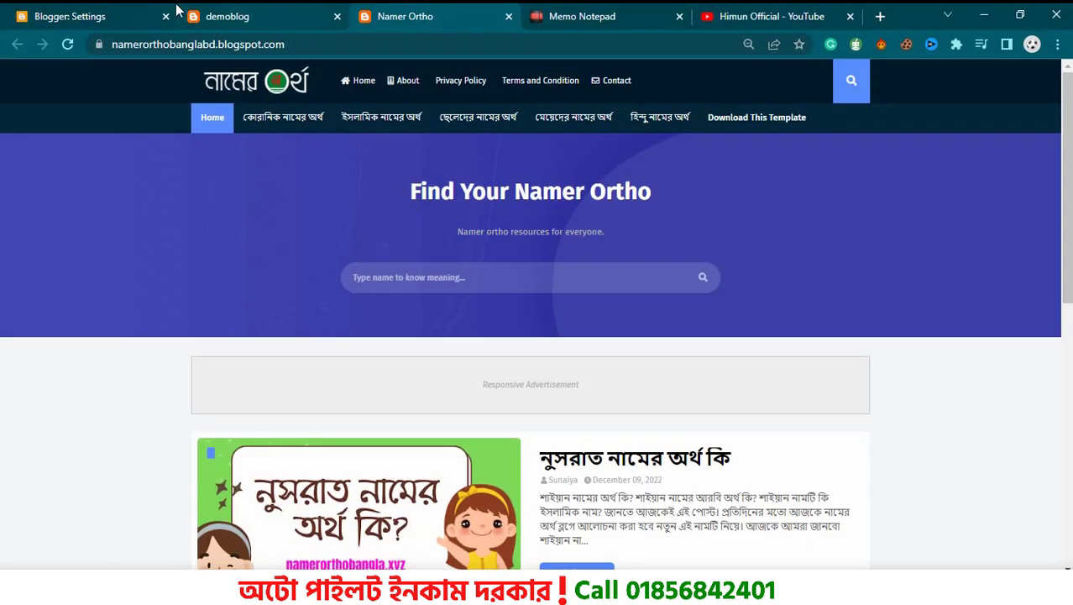
pyautogui.click(113, 13)
pyautogui.click(87, 387)
pyautogui.click(319, 13)
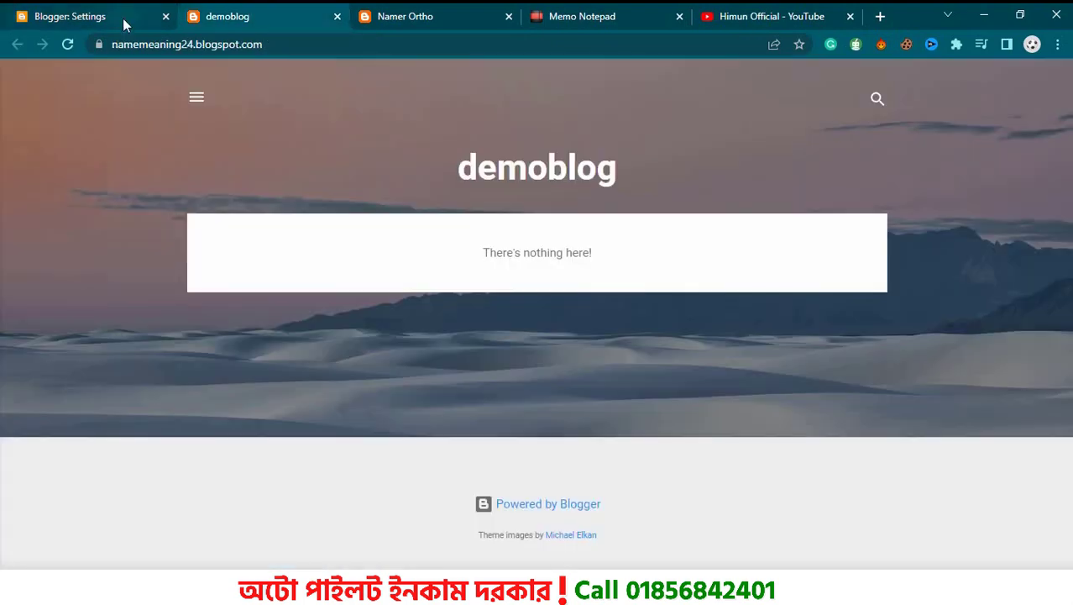
pyautogui.hotkey('ctrl', 'shift', 'Tab')
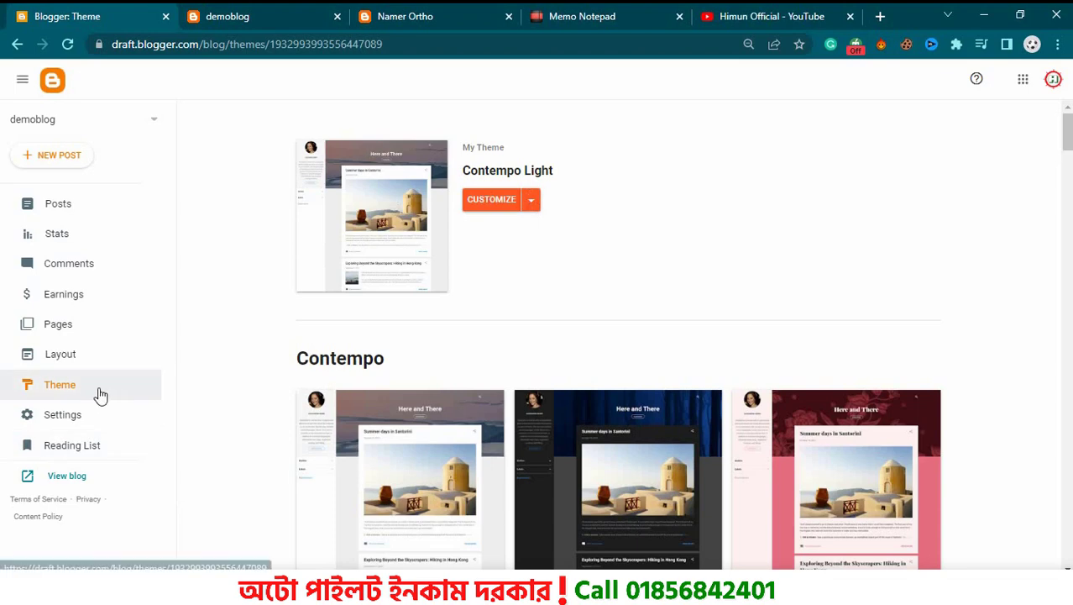
pyautogui.click(532, 206)
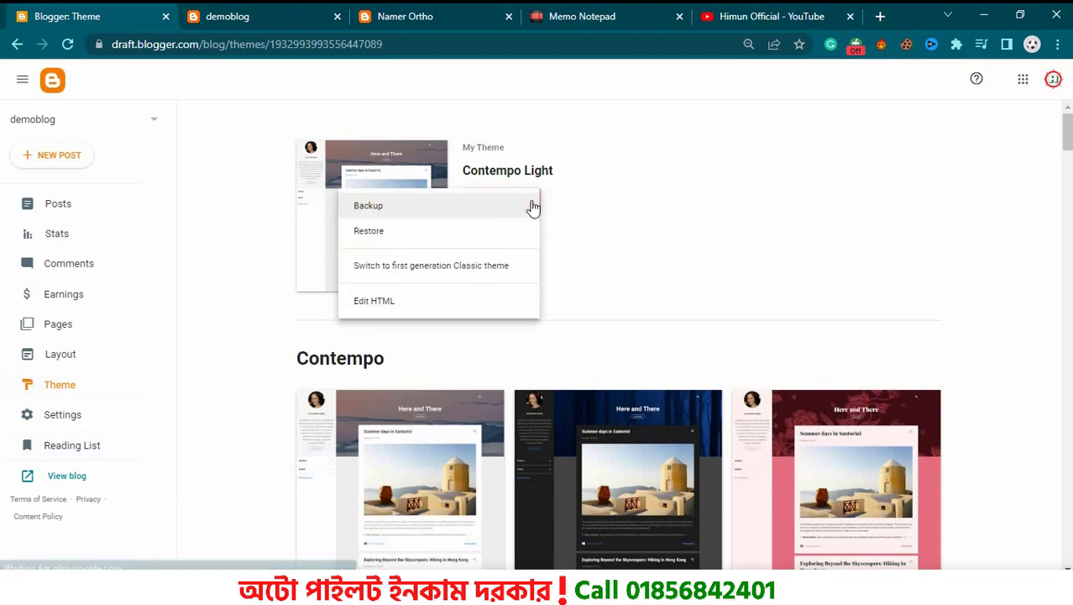
pyautogui.click(427, 306)
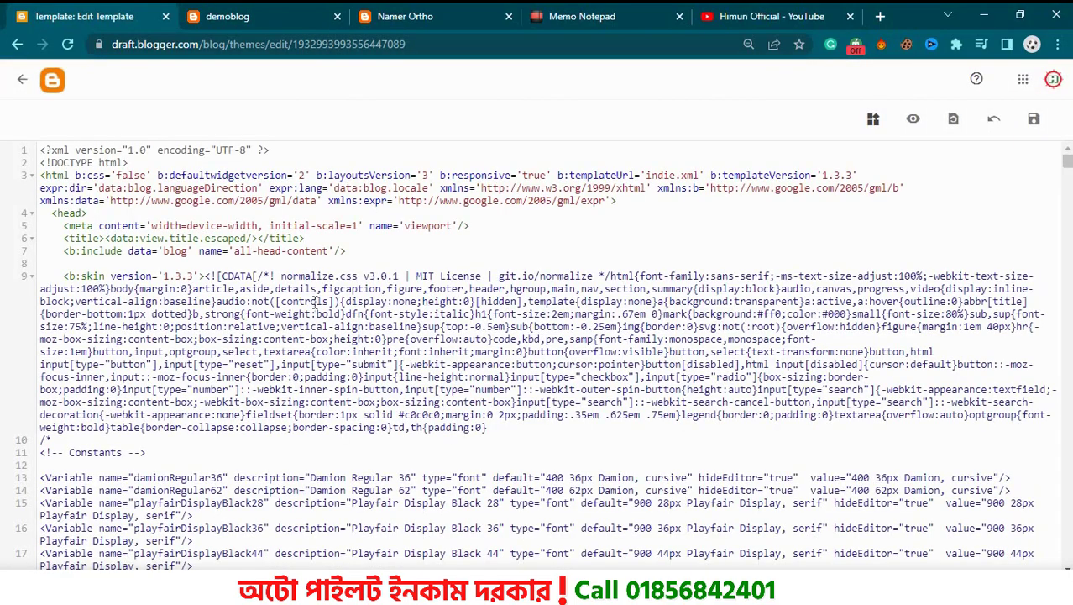
# Replace all of the theme's existing HTML with the copied template code and save the theme.
pyautogui.hotkey('ctrl', 'a')
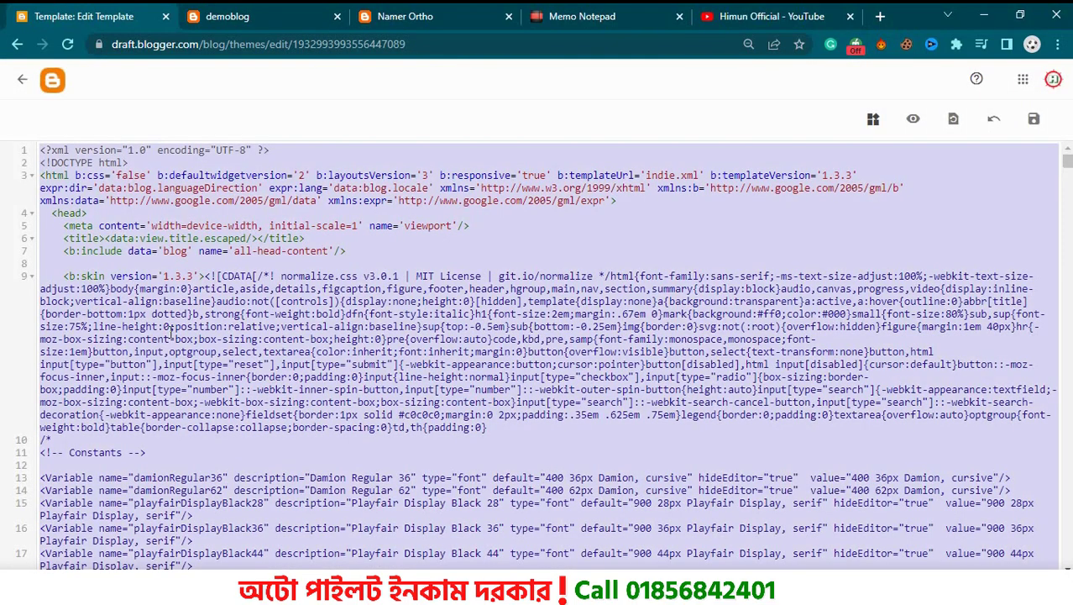
pyautogui.press('BackSpace')
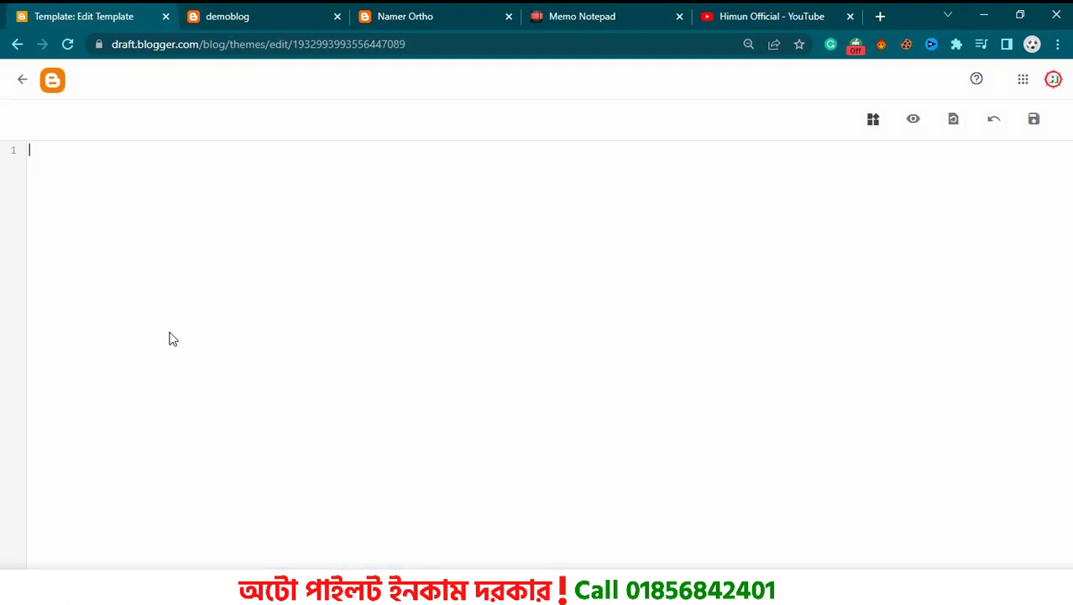
pyautogui.rightClick(87, 203)
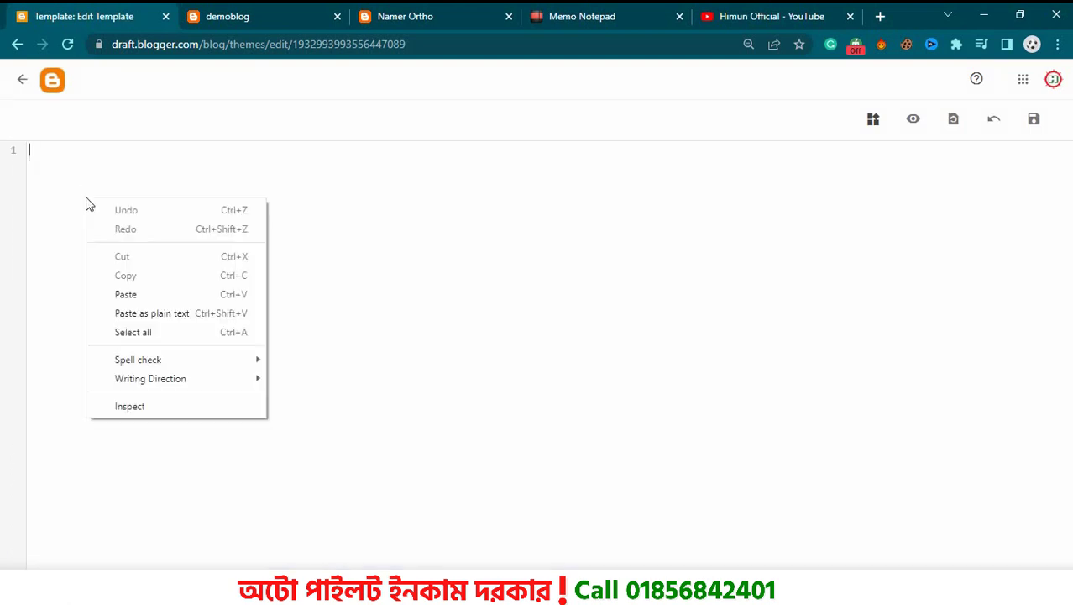
pyautogui.click(164, 294)
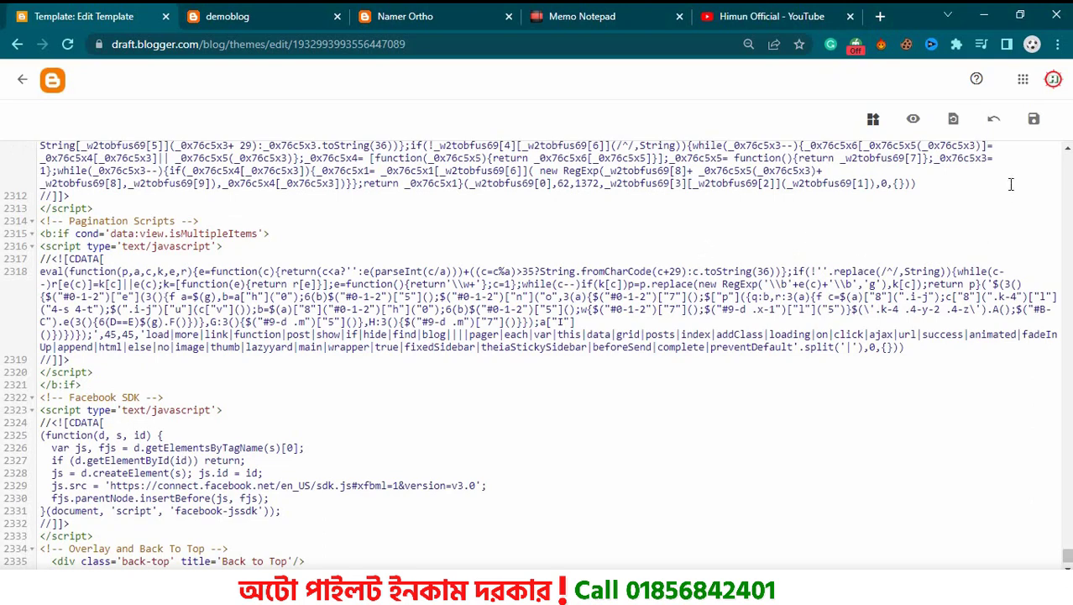
pyautogui.click(1034, 119)
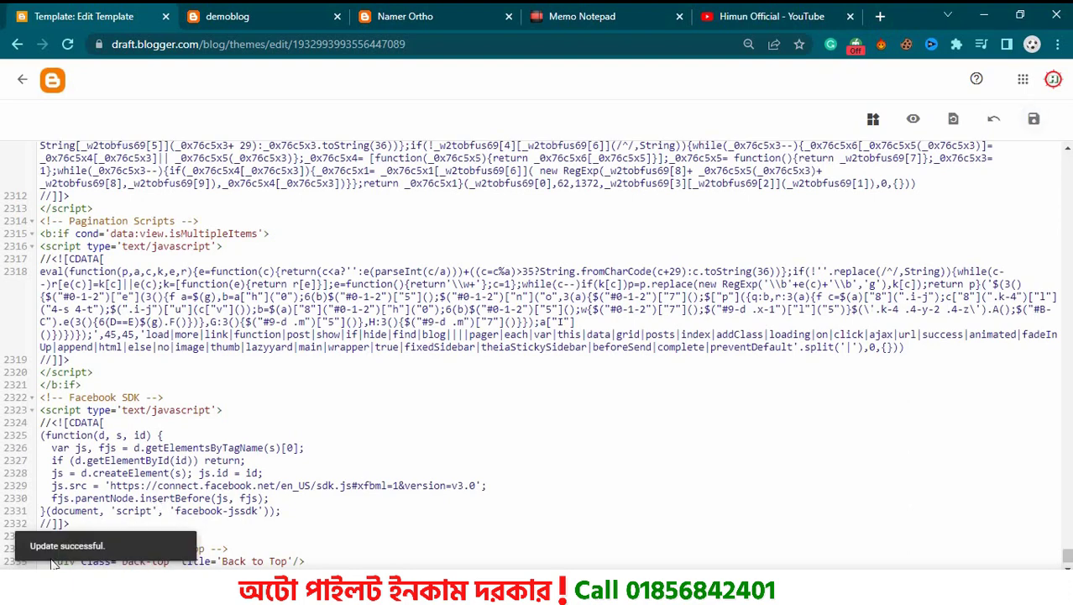
# Reload the live demoblog page and look through the new template down to the footer.
pyautogui.click(257, 13)
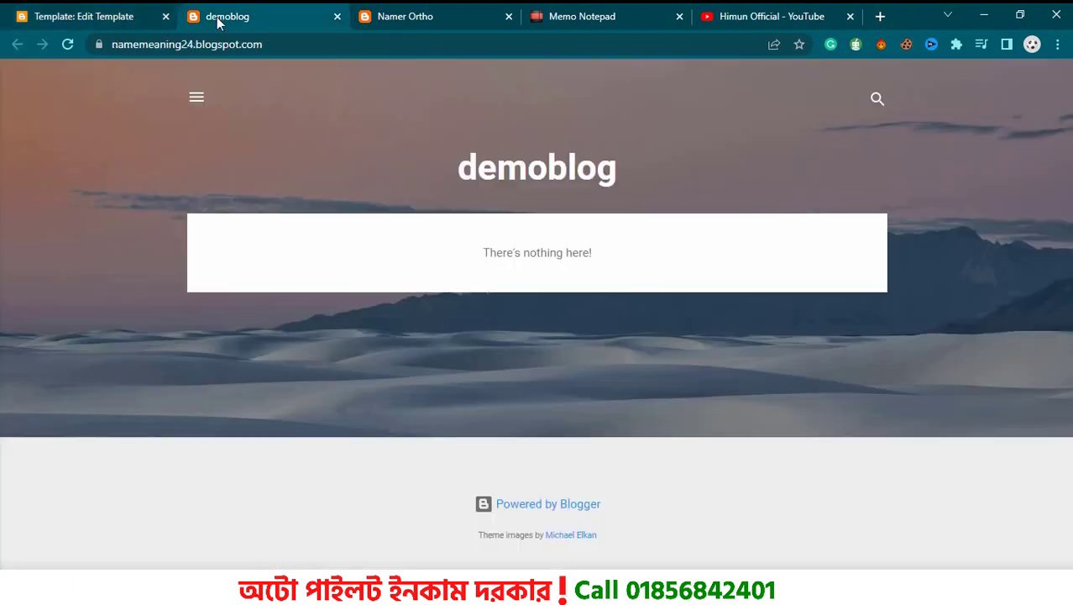
pyautogui.click(68, 45)
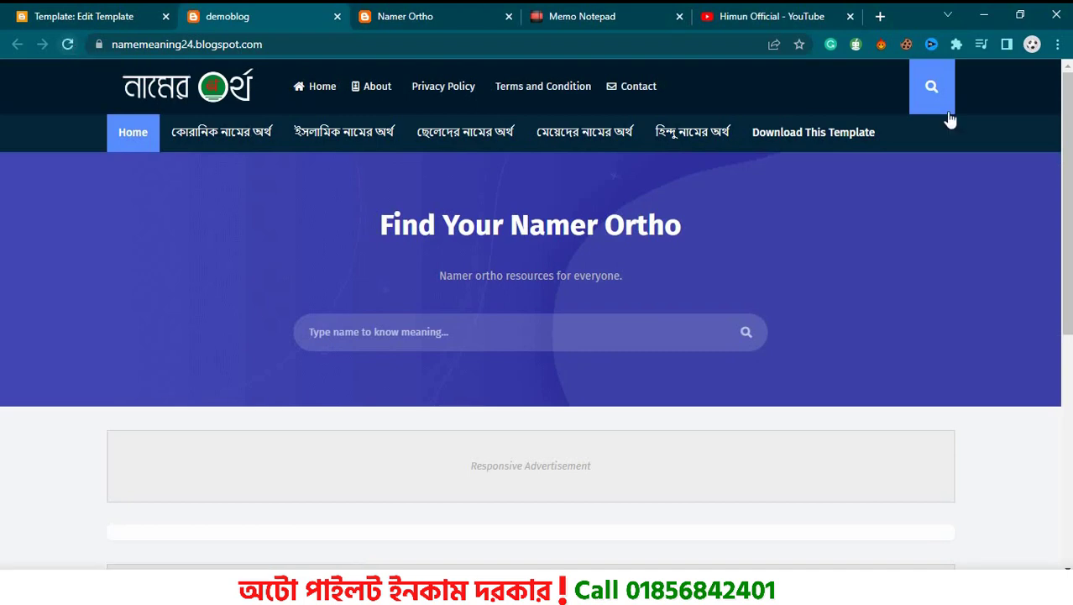
pyautogui.scroll(-10, 1034, 311)
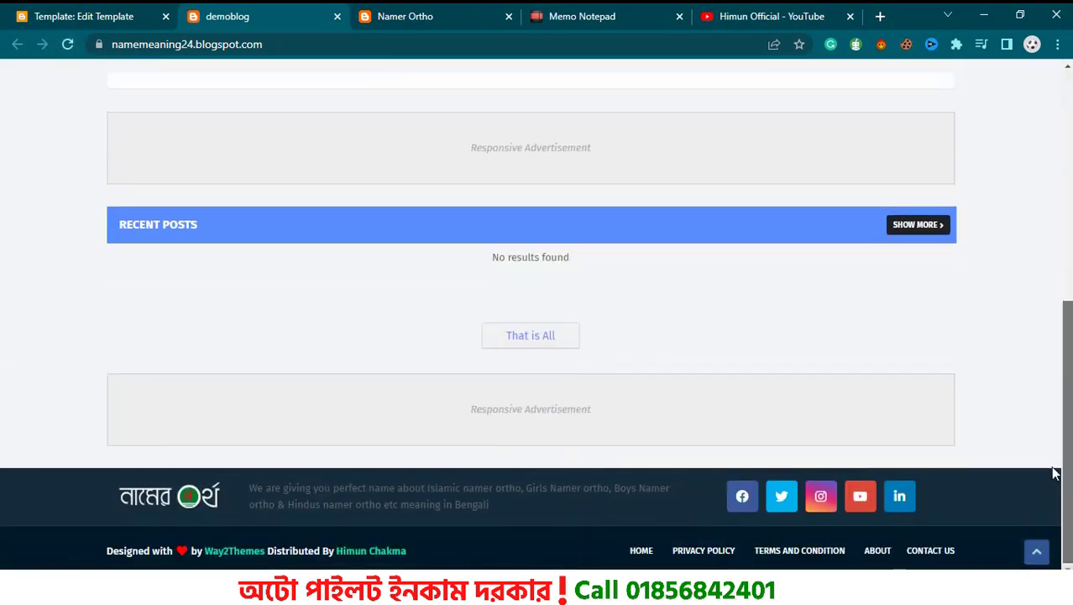
# Open the blog's Layout and review the Header Logo gadget's title, image upload and placement options, leaving without saving.
pyautogui.click(84, 16)
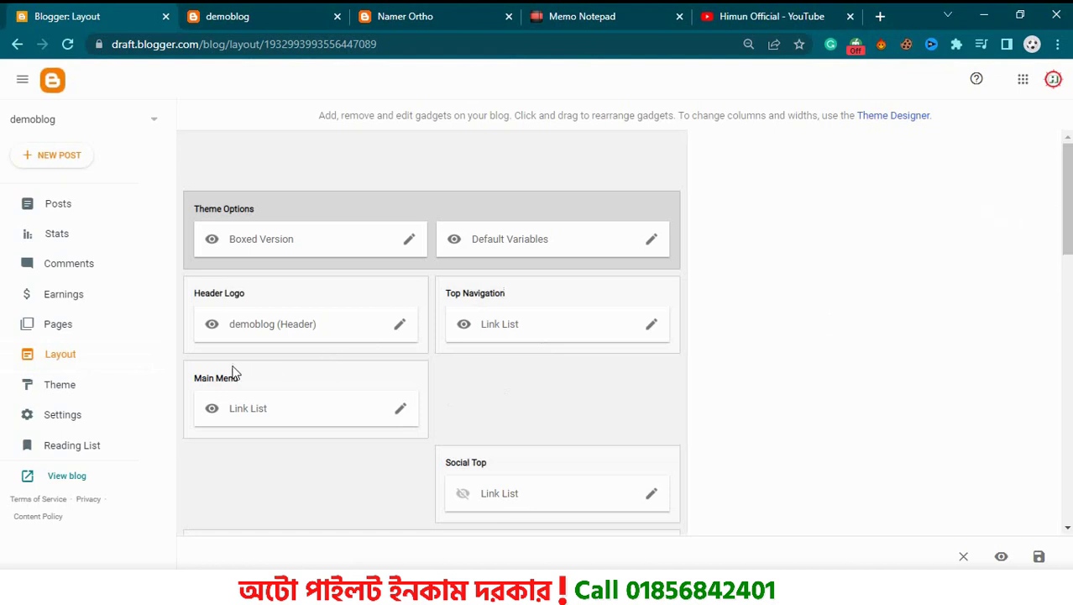
pyautogui.click(397, 326)
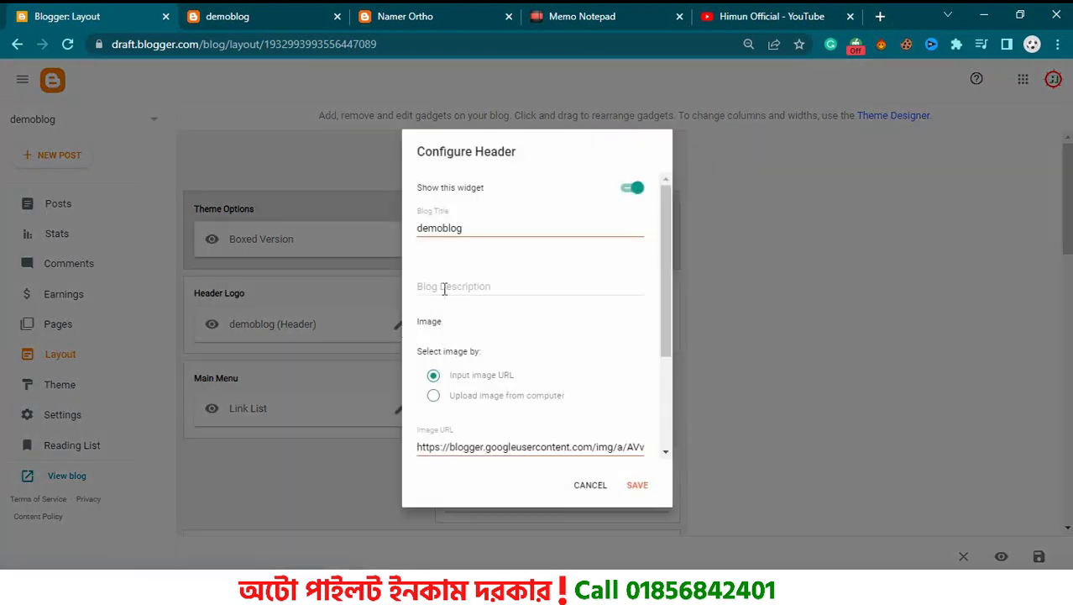
pyautogui.moveTo(515, 226); pyautogui.dragTo(382, 240)
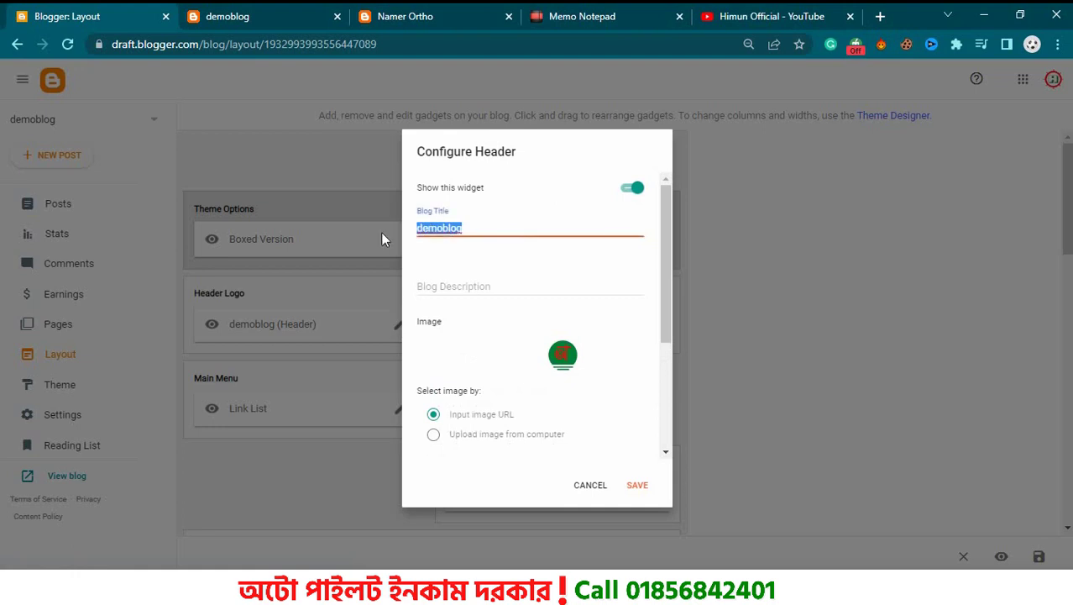
pyautogui.moveTo(665, 201); pyautogui.dragTo(671, 250)
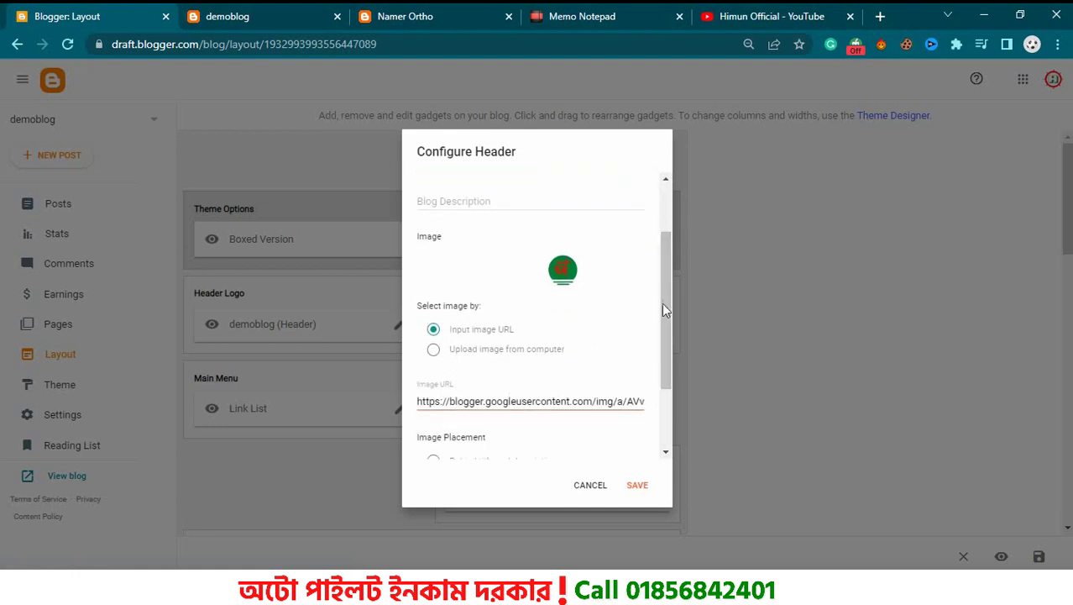
pyautogui.scroll(-1, 656, 367)
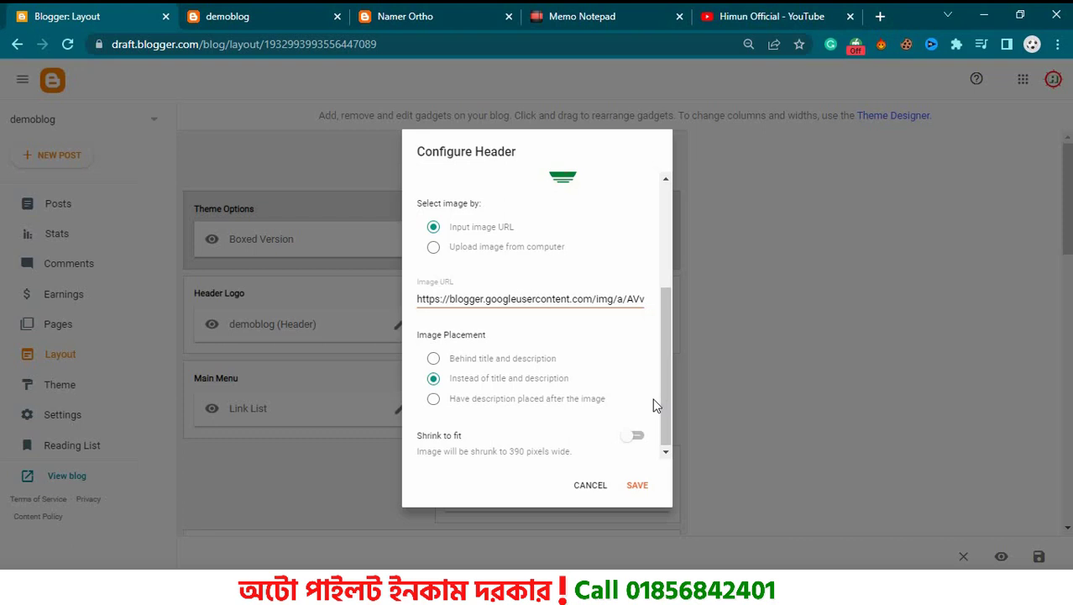
pyautogui.click(451, 249)
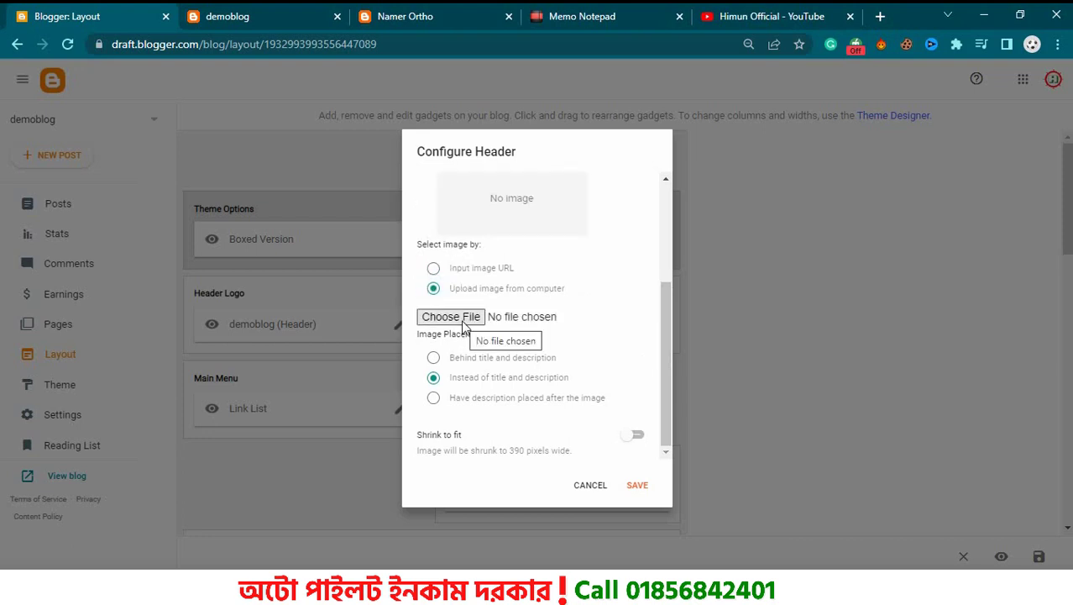
pyautogui.click(580, 485)
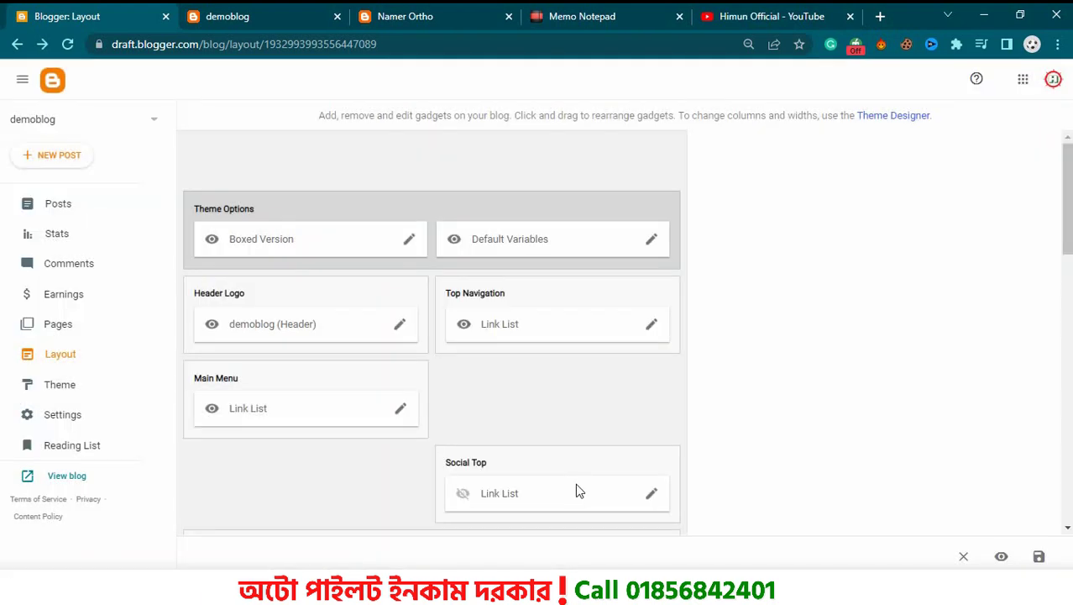
# Review the Main Menu link list settings and check the menus, search area, ad slots and footer on the live demoblog page.
pyautogui.click(403, 411)
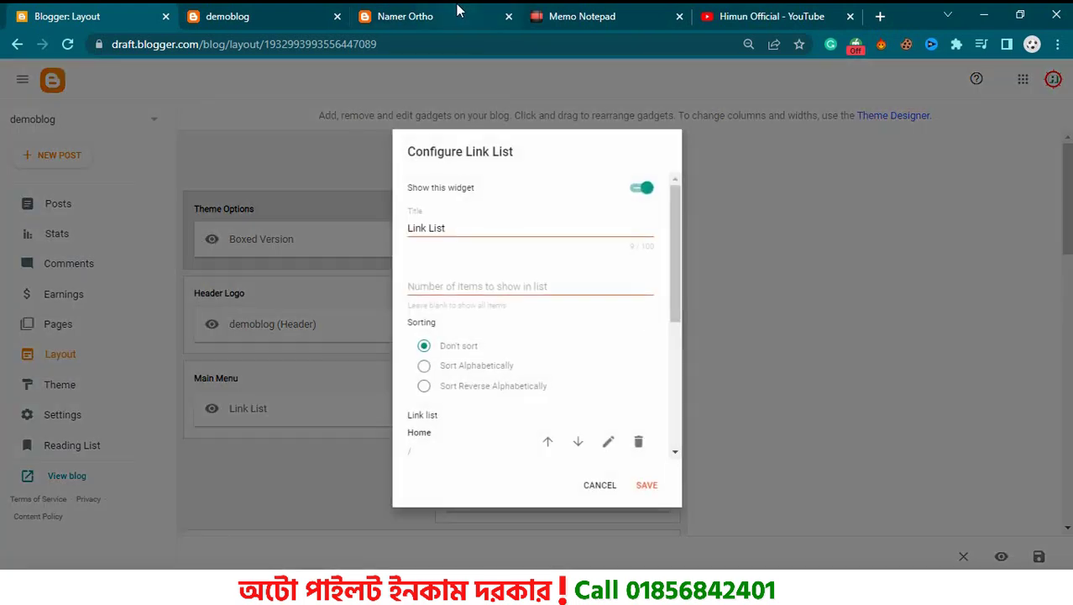
pyautogui.click(258, 11)
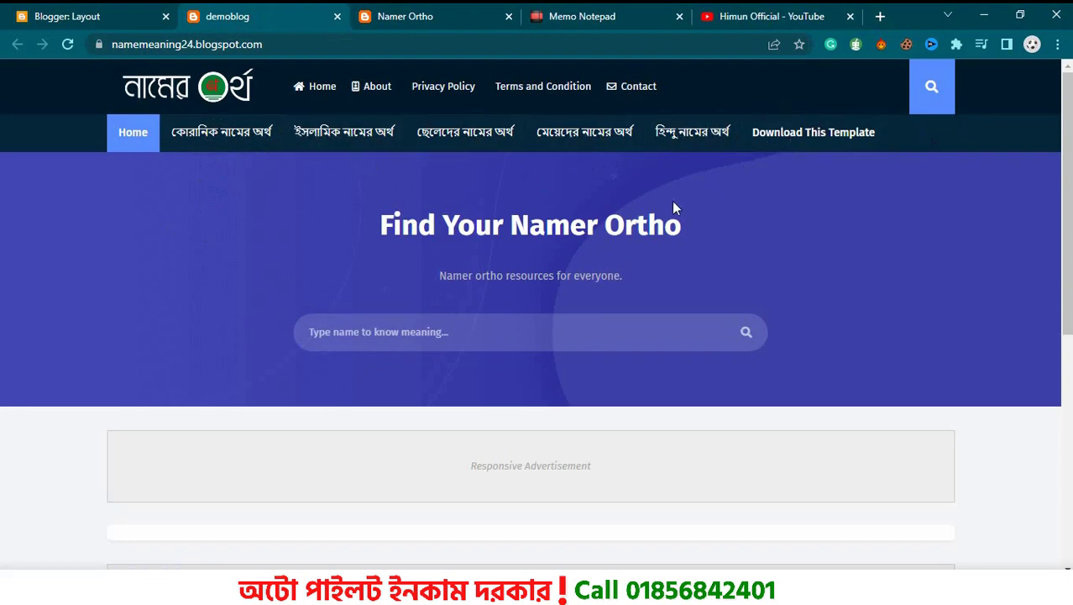
pyautogui.click(357, 340)
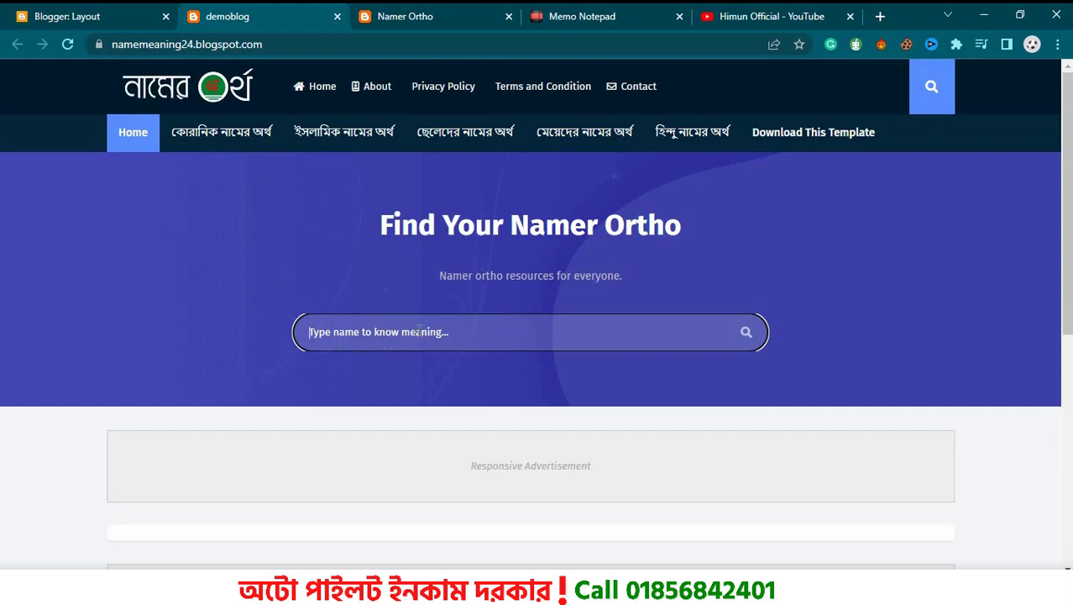
pyautogui.moveTo(565, 275); pyautogui.dragTo(611, 269)
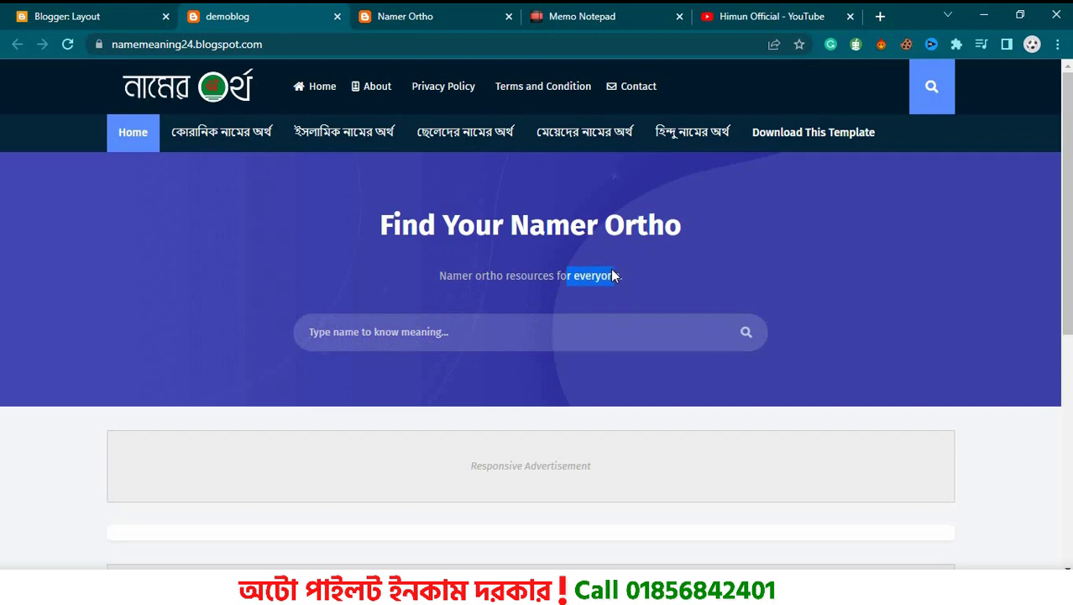
pyautogui.moveTo(1070, 129); pyautogui.dragTo(1070, 257)
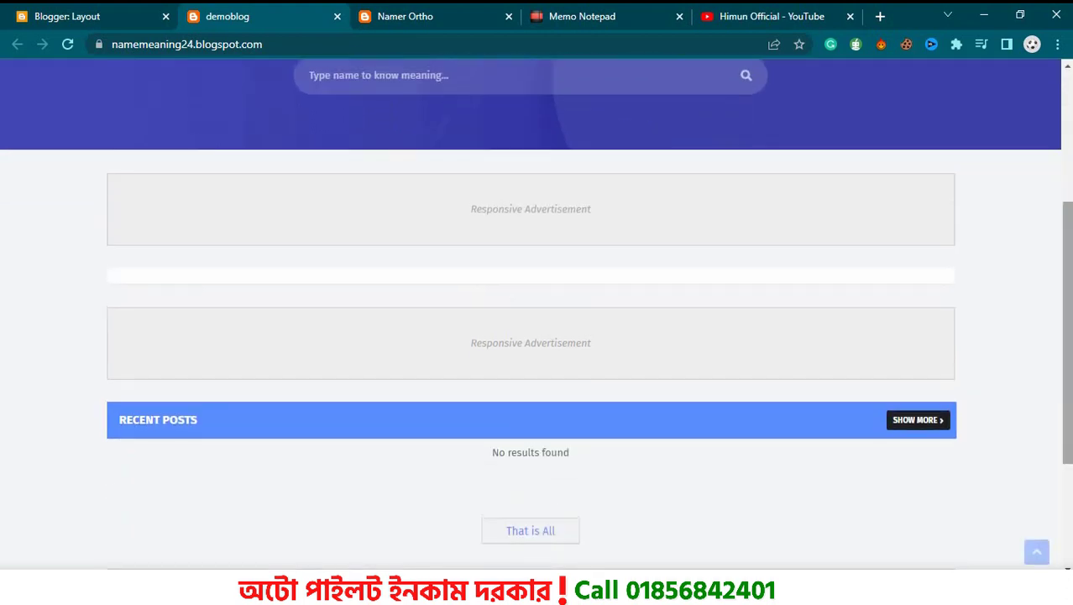
pyautogui.moveTo(1070, 248); pyautogui.dragTo(1069, 346)
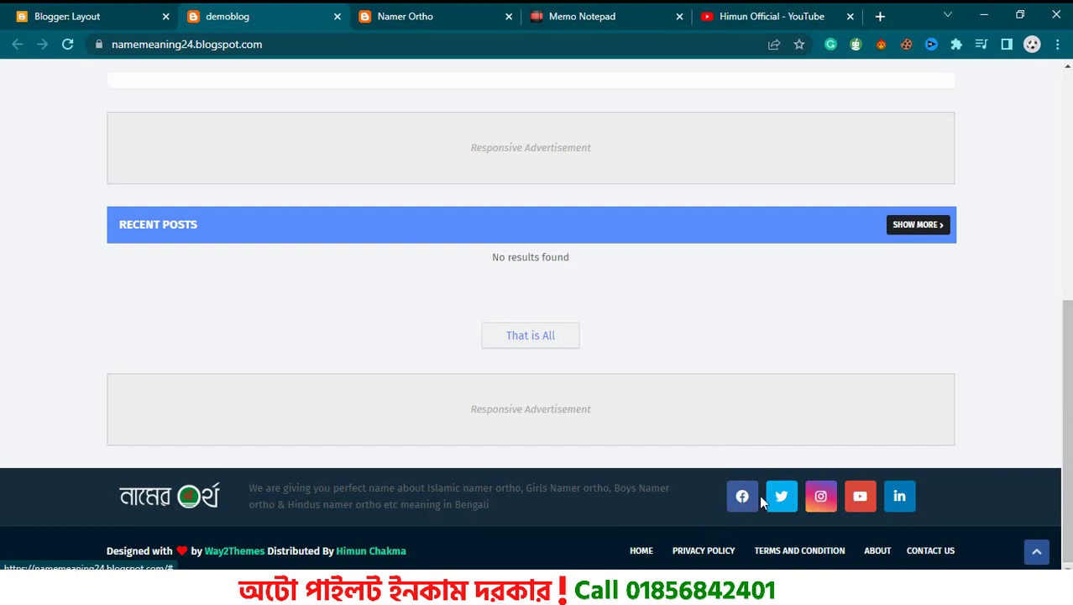
pyautogui.click(82, 12)
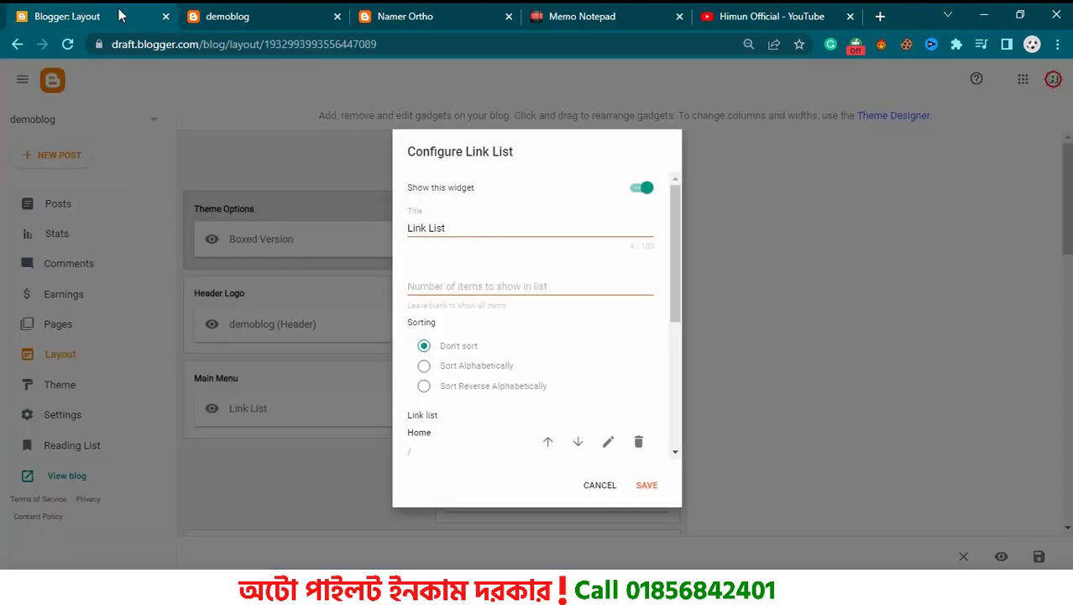
pyautogui.moveTo(676, 269); pyautogui.dragTo(678, 310)
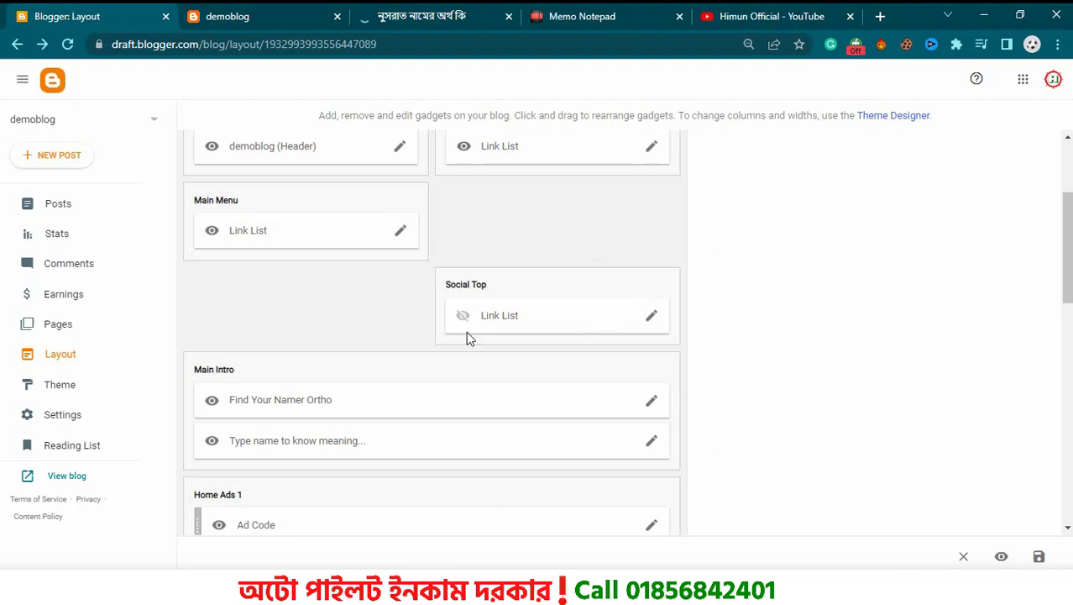
# Enable showing the Social Top link list widget, save it, and reload the live demoblog page.
pyautogui.click(652, 317)
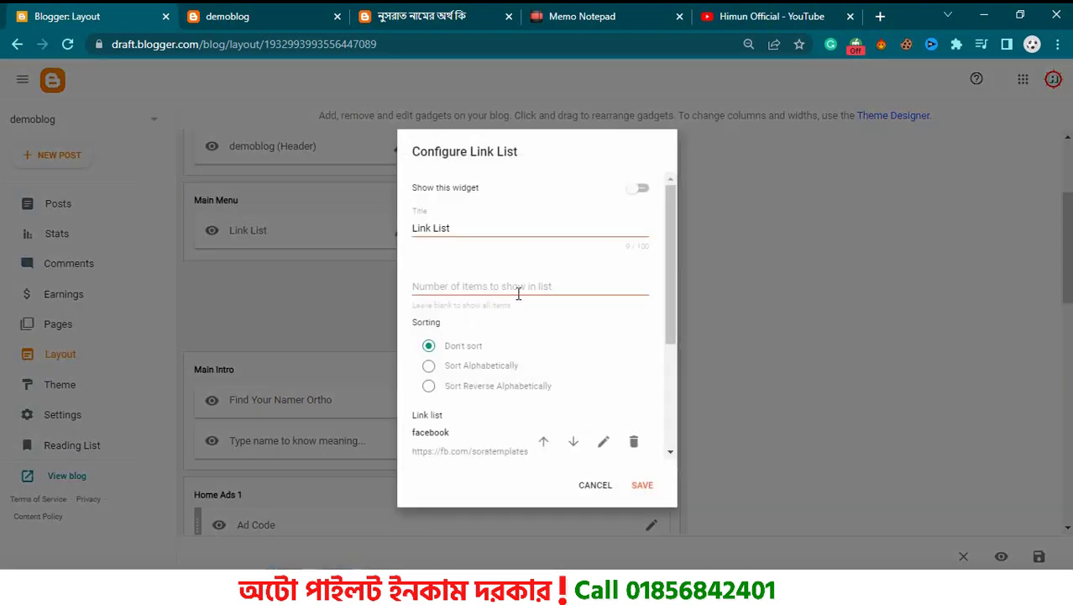
pyautogui.click(635, 192)
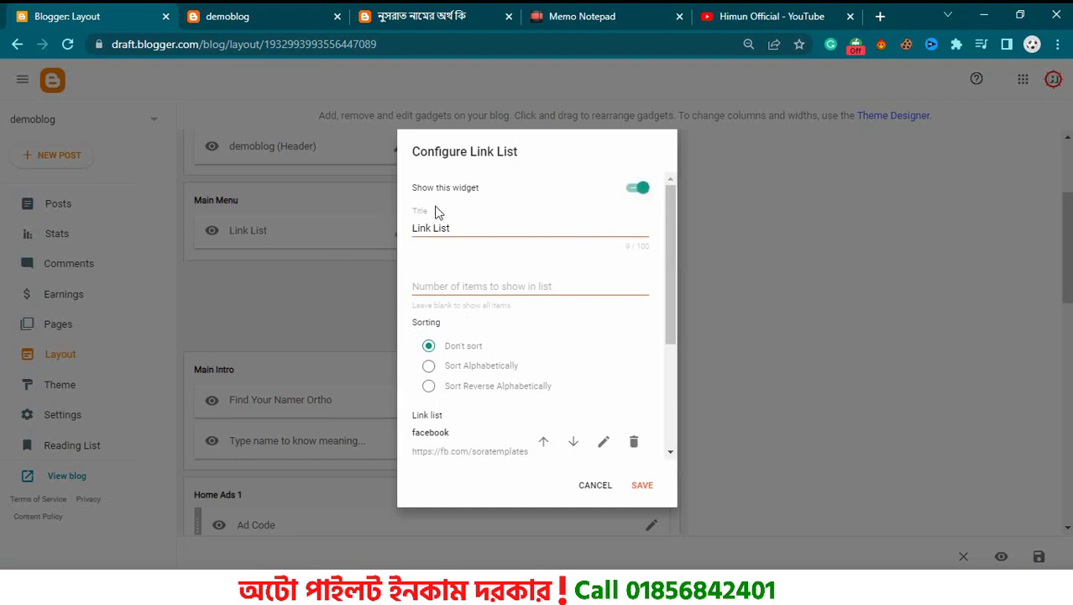
pyautogui.click(645, 494)
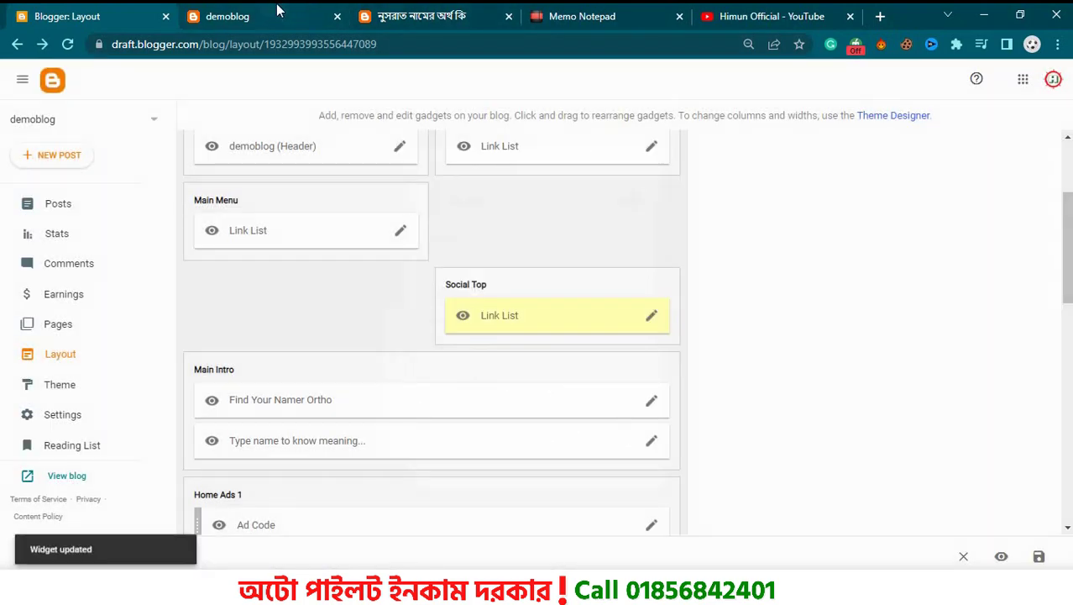
pyautogui.click(277, 13)
pyautogui.click(68, 44)
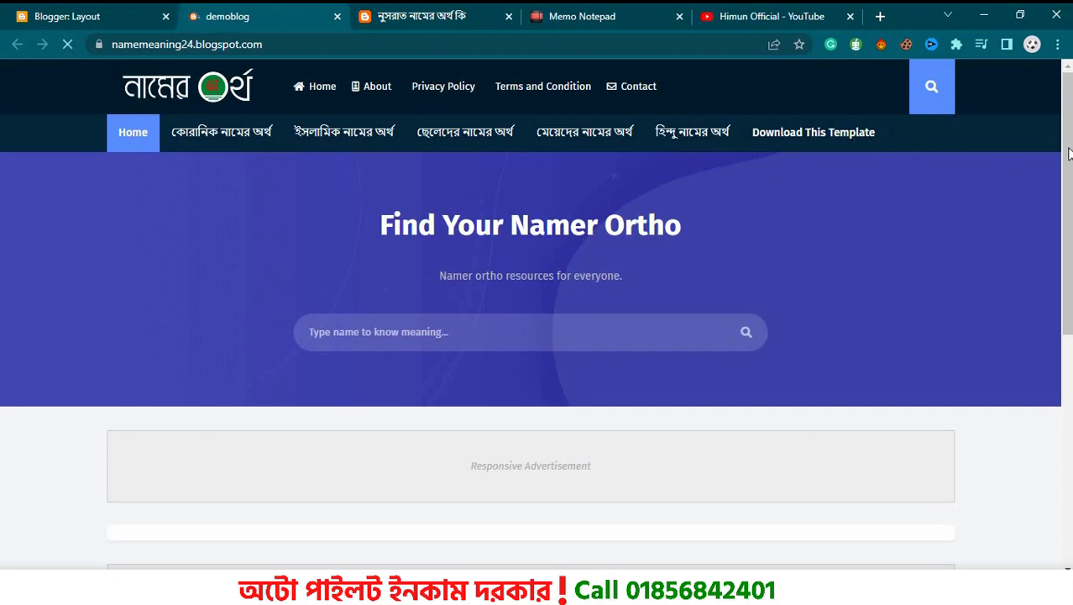
# Narrow the browser window to check the live page's mobile view and side menu, then restore full size and close the menu.
pyautogui.click(1021, 17)
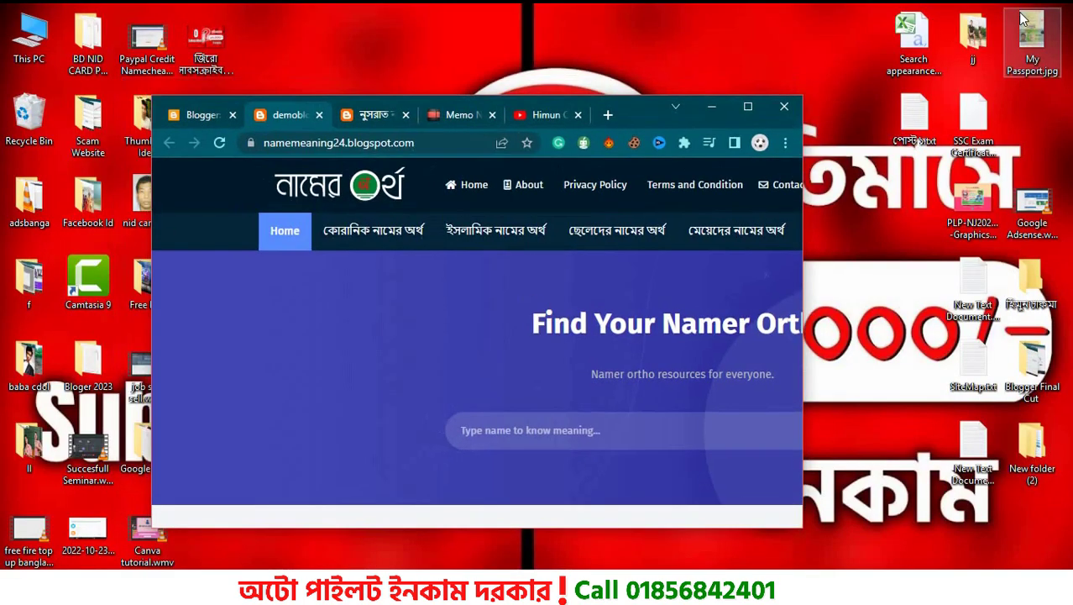
pyautogui.moveTo(802, 210); pyautogui.dragTo(545, 216)
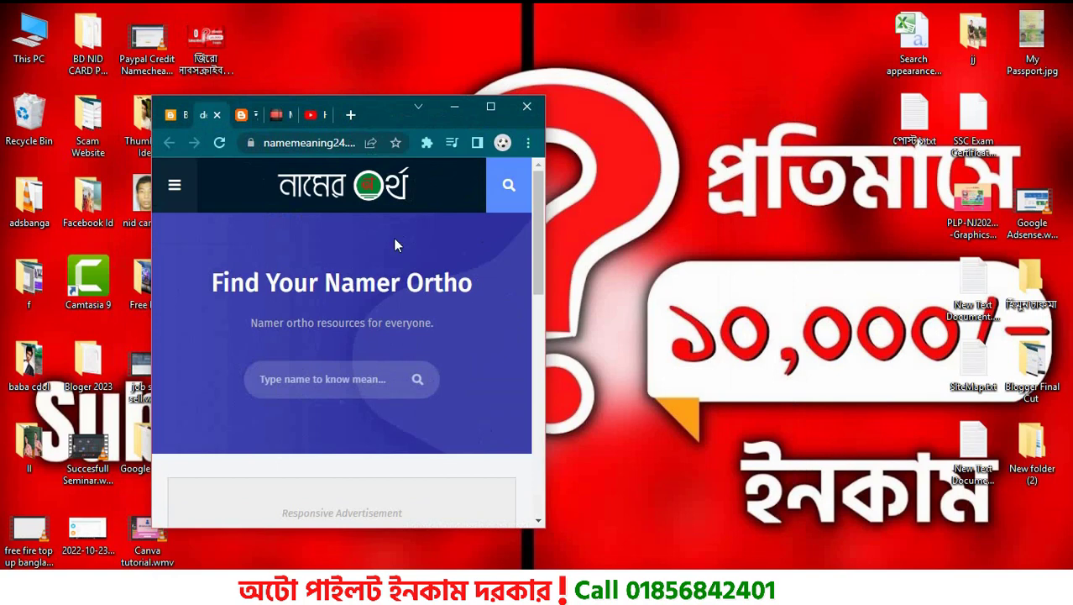
pyautogui.click(175, 187)
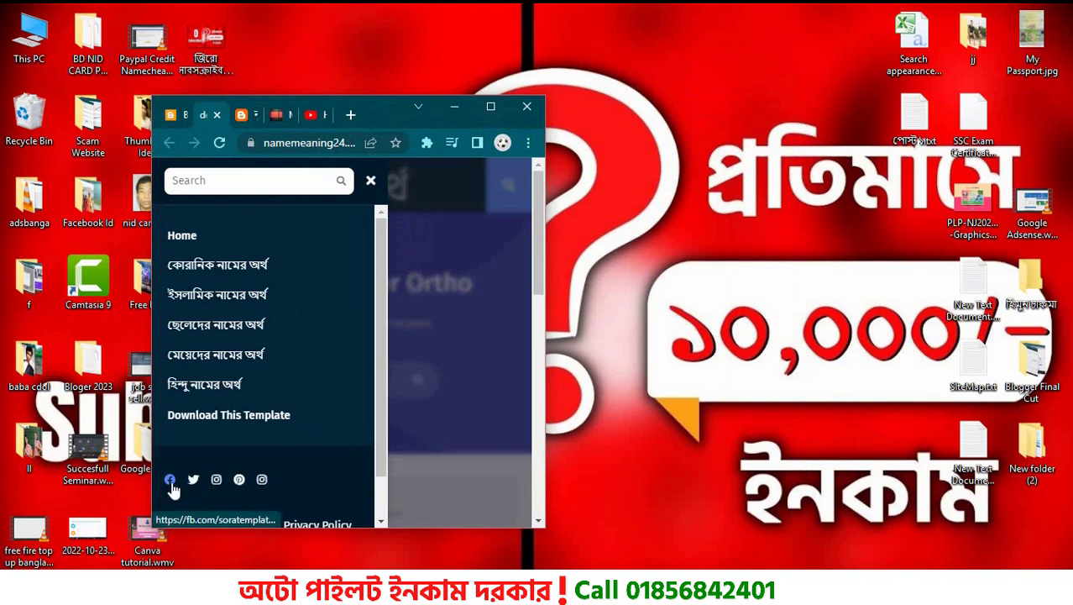
pyautogui.click(490, 106)
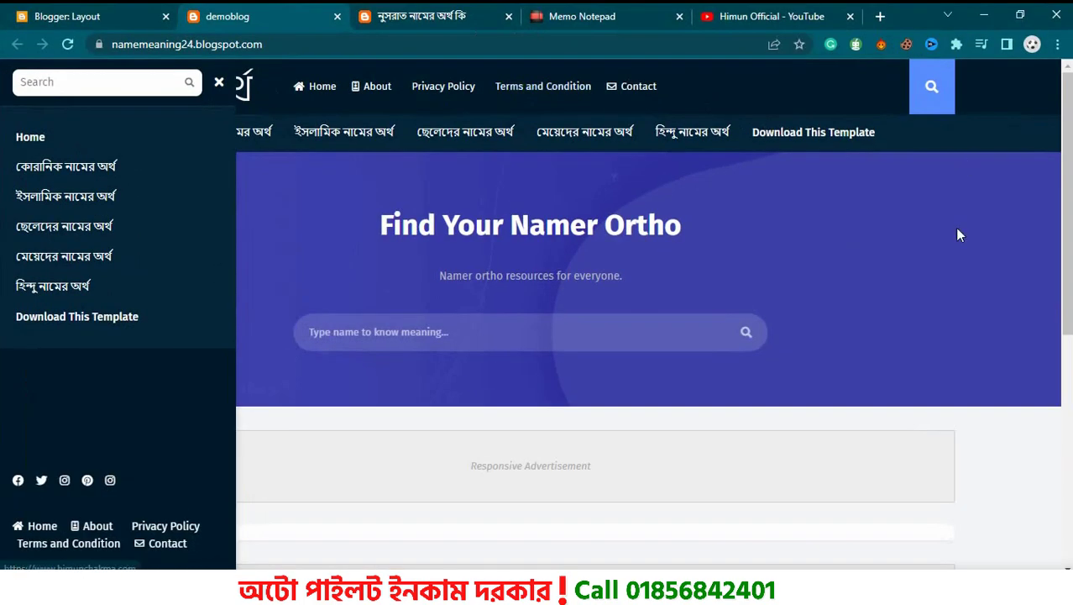
pyautogui.click(218, 85)
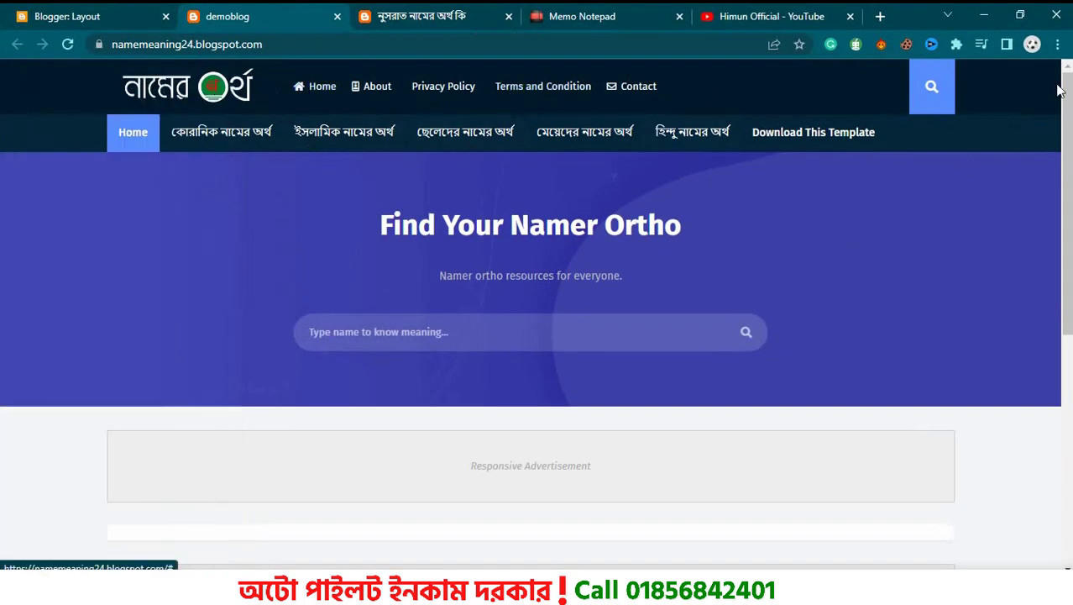
# Set the facebook item's site URL in the Social Top link list to the owner's fb.com profile and save the item.
pyautogui.click(140, 12)
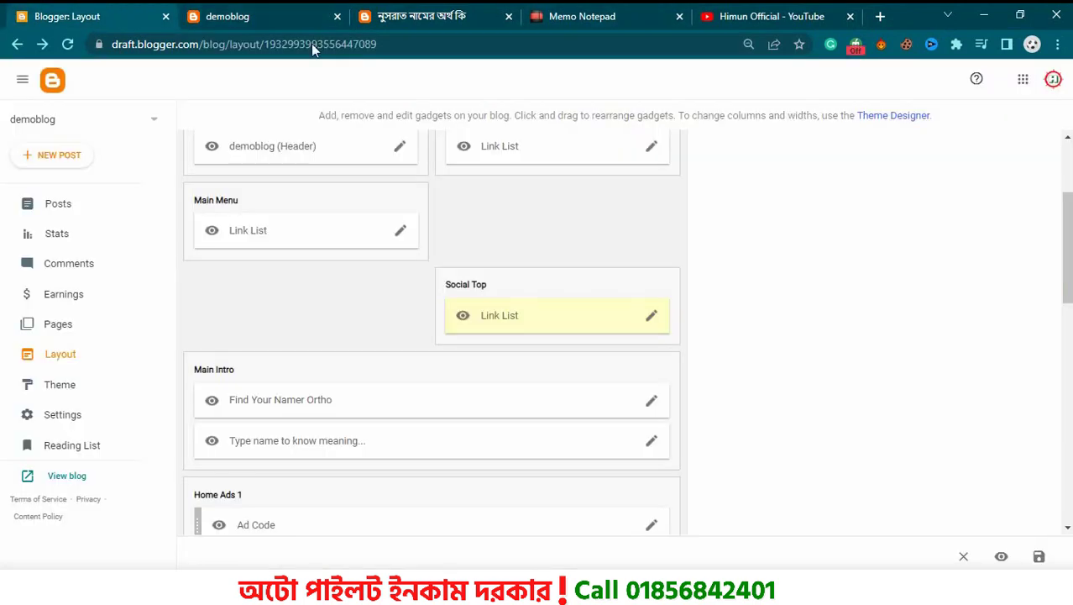
pyautogui.click(652, 317)
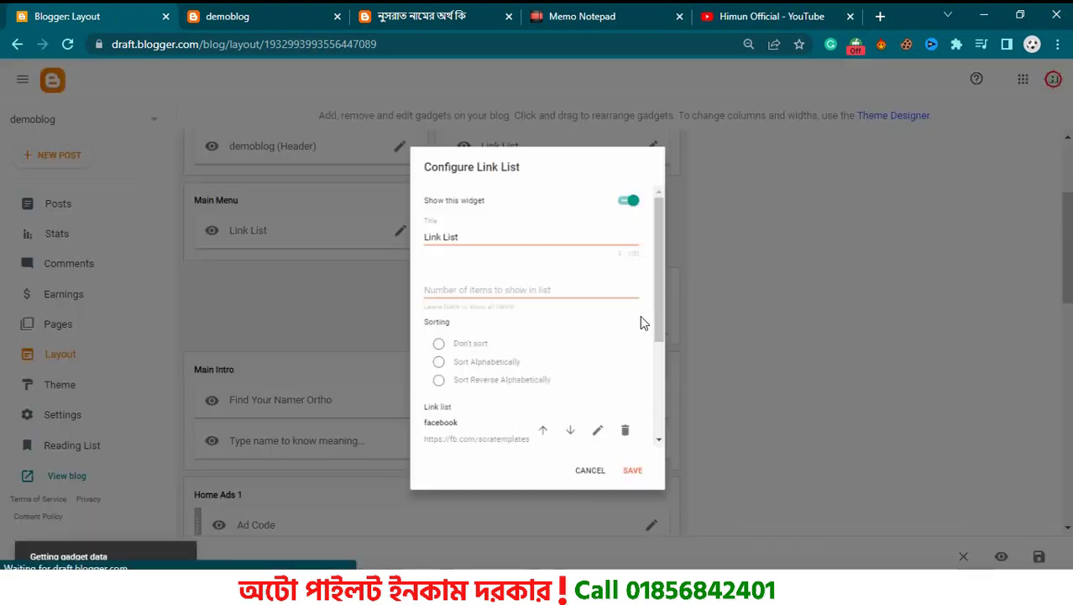
pyautogui.moveTo(674, 244); pyautogui.dragTo(690, 372)
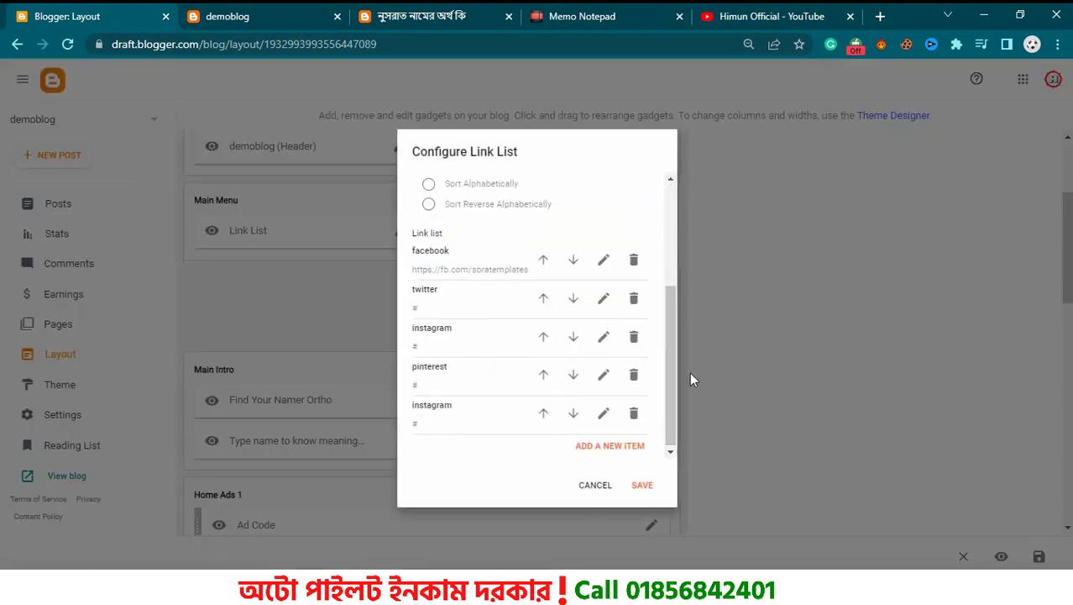
pyautogui.click(605, 262)
pyautogui.moveTo(557, 330); pyautogui.dragTo(496, 335)
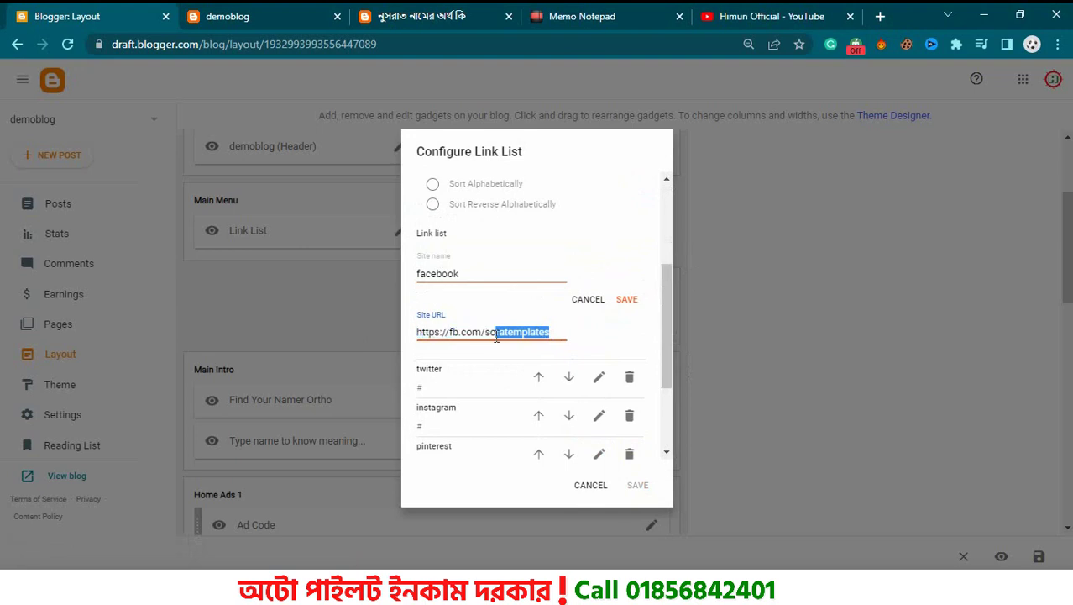
pyautogui.write('himunchakma24')
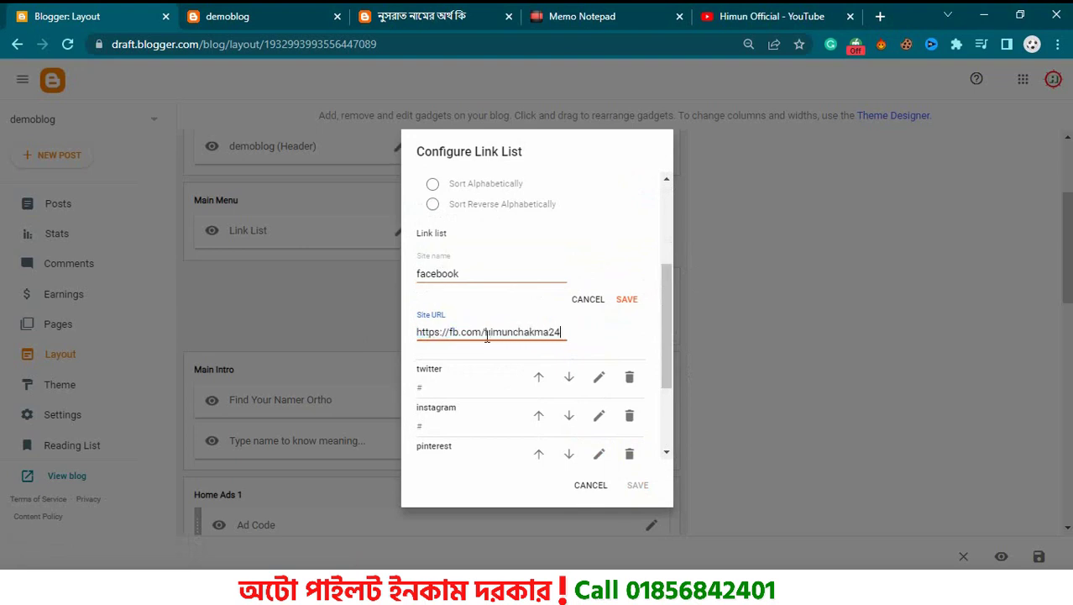
pyautogui.click(626, 299)
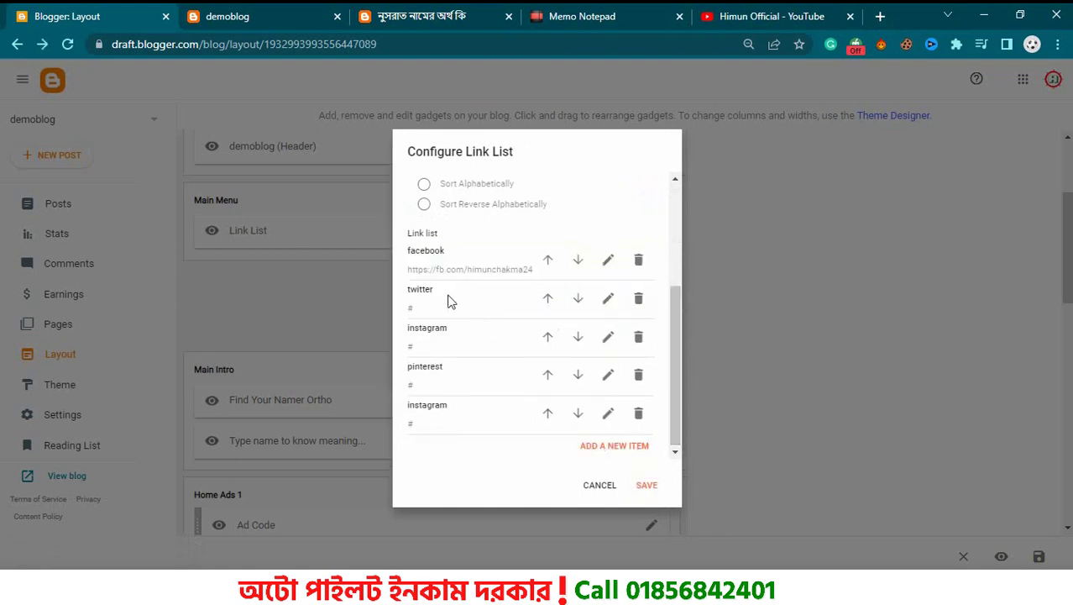
# Check the twitter item's site URL, save the item with #, and save the Social Top link list widget.
pyautogui.click(608, 299)
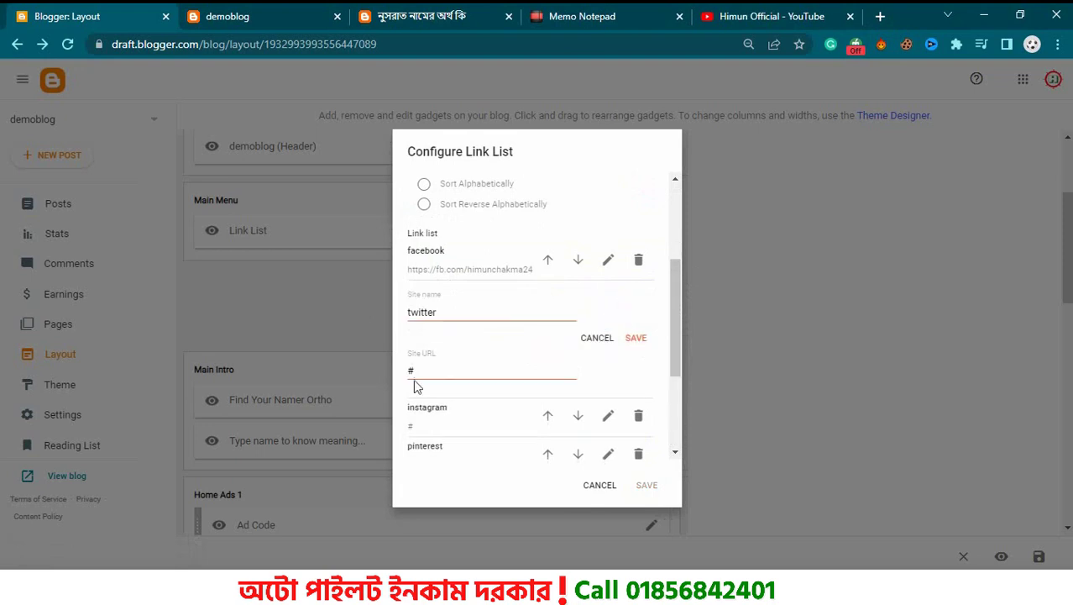
pyautogui.doubleClick(409, 374)
pyautogui.click(637, 341)
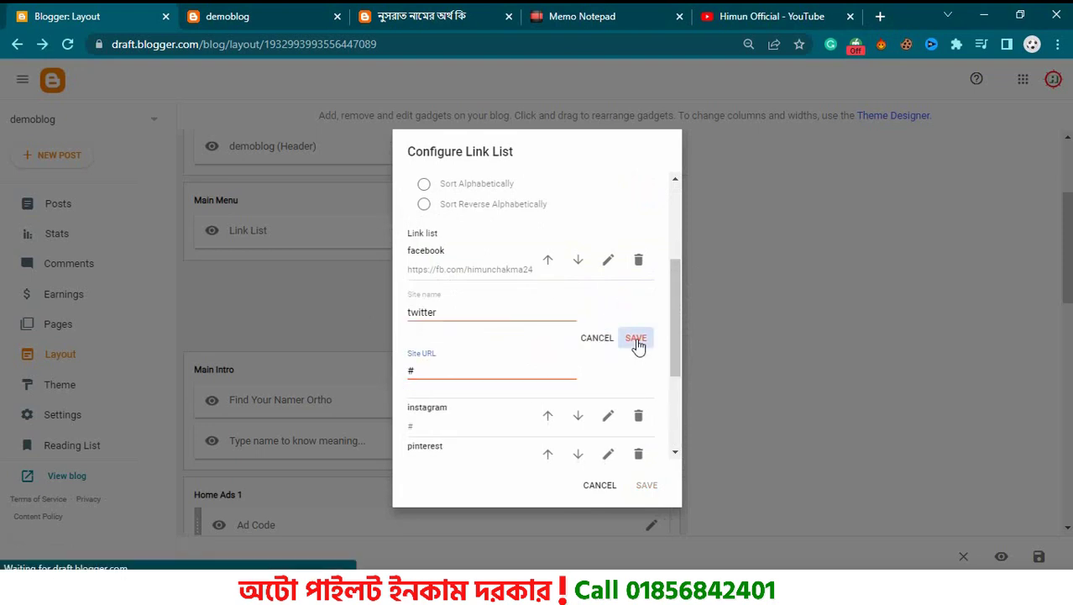
pyautogui.click(650, 487)
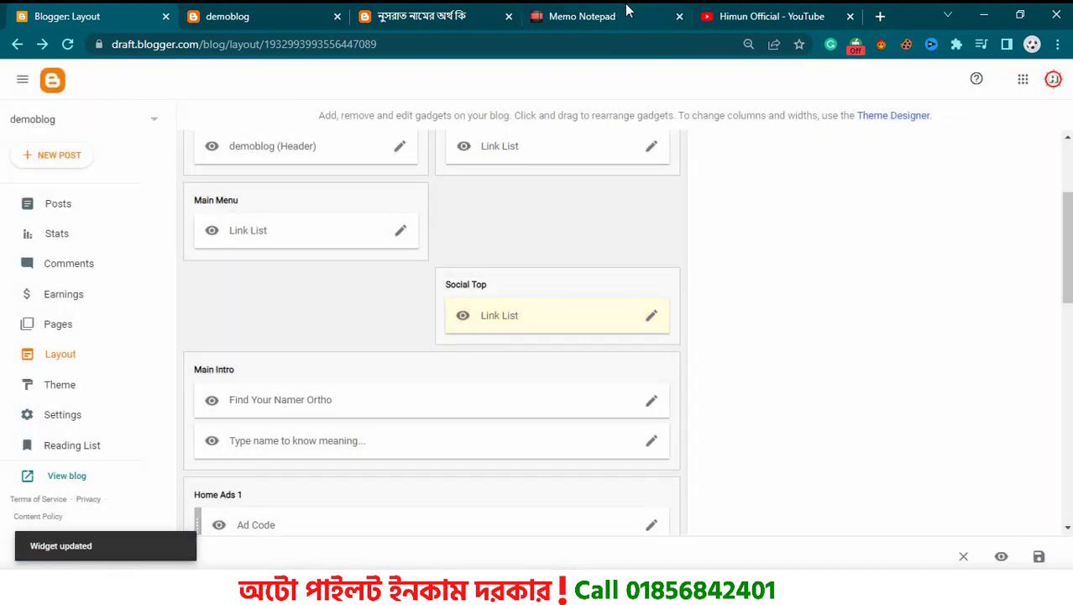
# Set the title of the Main Intro image widget to "নামের অর্ত সার্চ করুন" and save the widget.
pyautogui.scroll(-4, 432, 336)
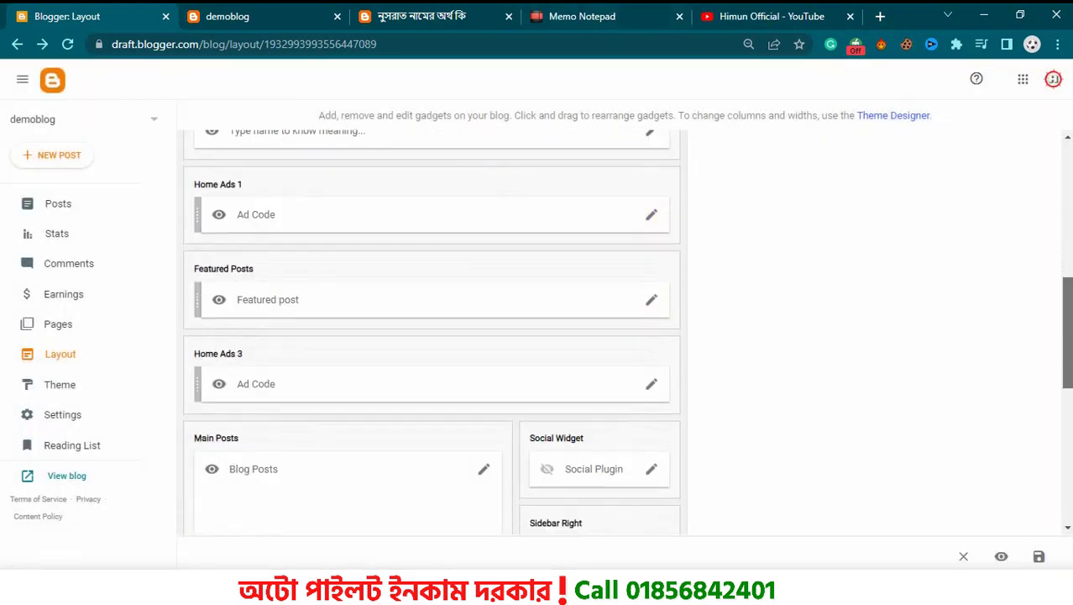
pyautogui.scroll(1, 432, 336)
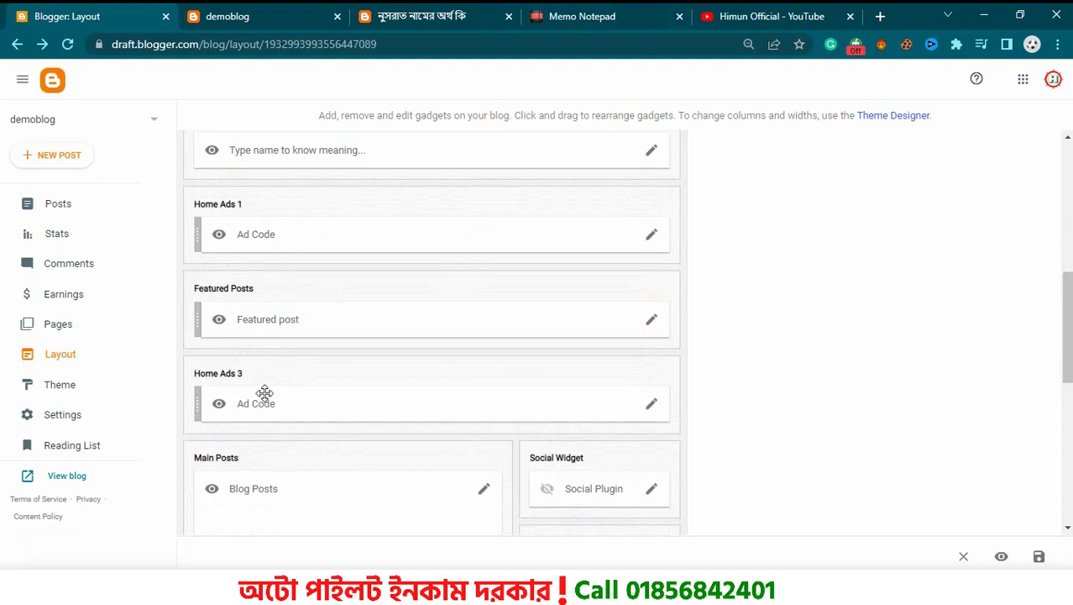
pyautogui.moveTo(1069, 293); pyautogui.dragTo(1069, 274)
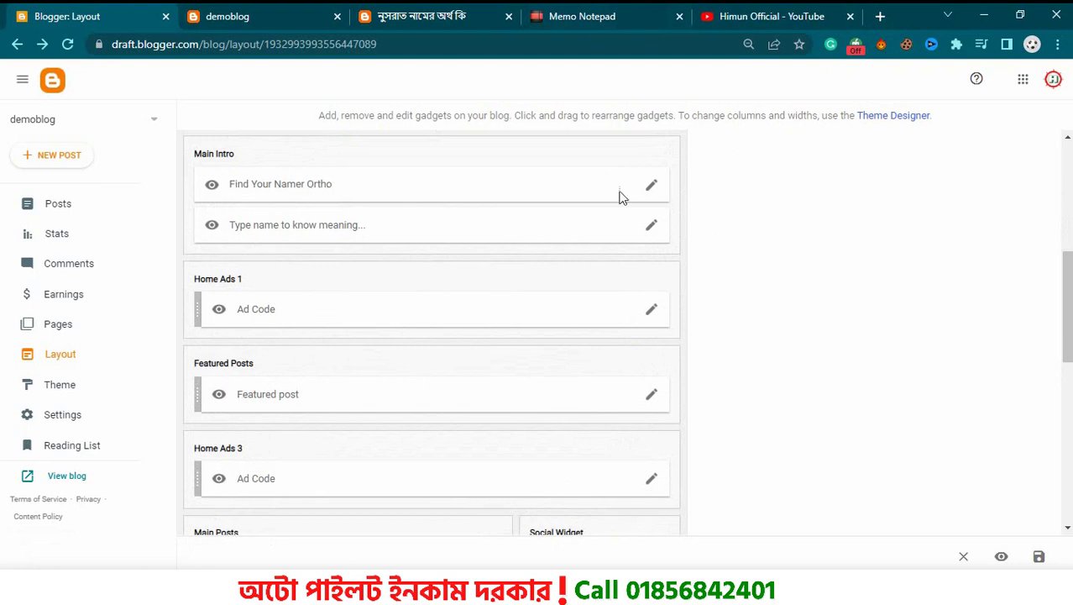
pyautogui.click(651, 187)
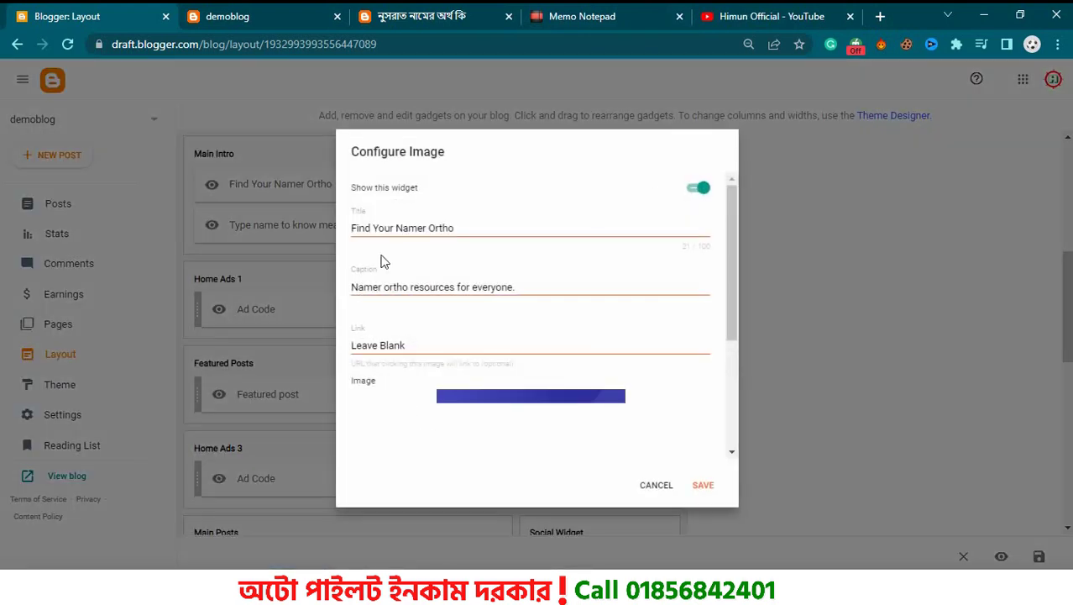
pyautogui.moveTo(710, 228); pyautogui.dragTo(324, 228)
pyautogui.press('BackSpace')
pyautogui.write('না')
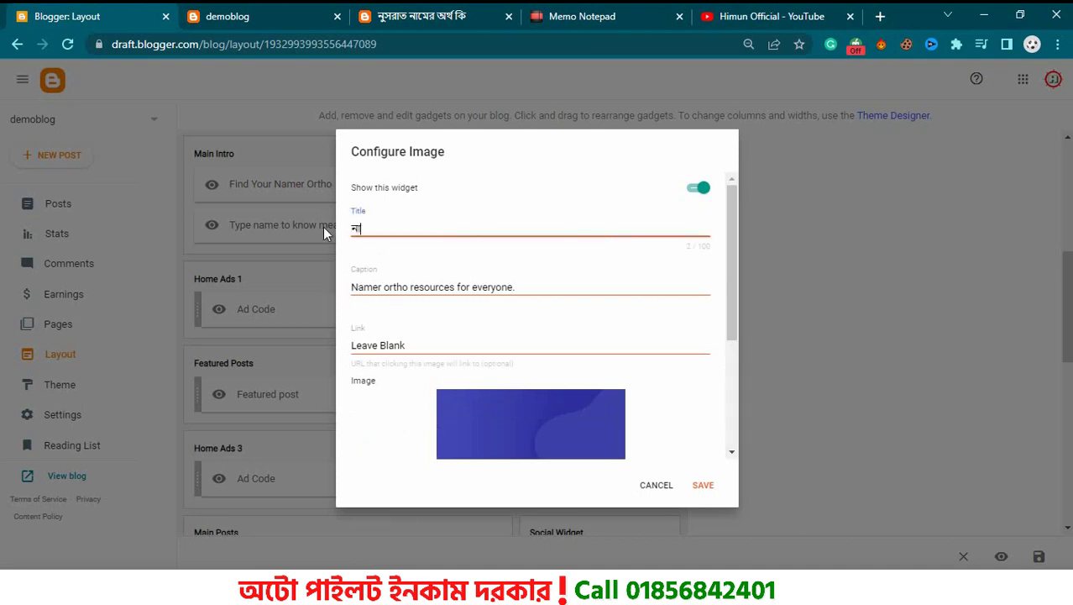
pyautogui.write('মের অর্ত সার্চ করুন')
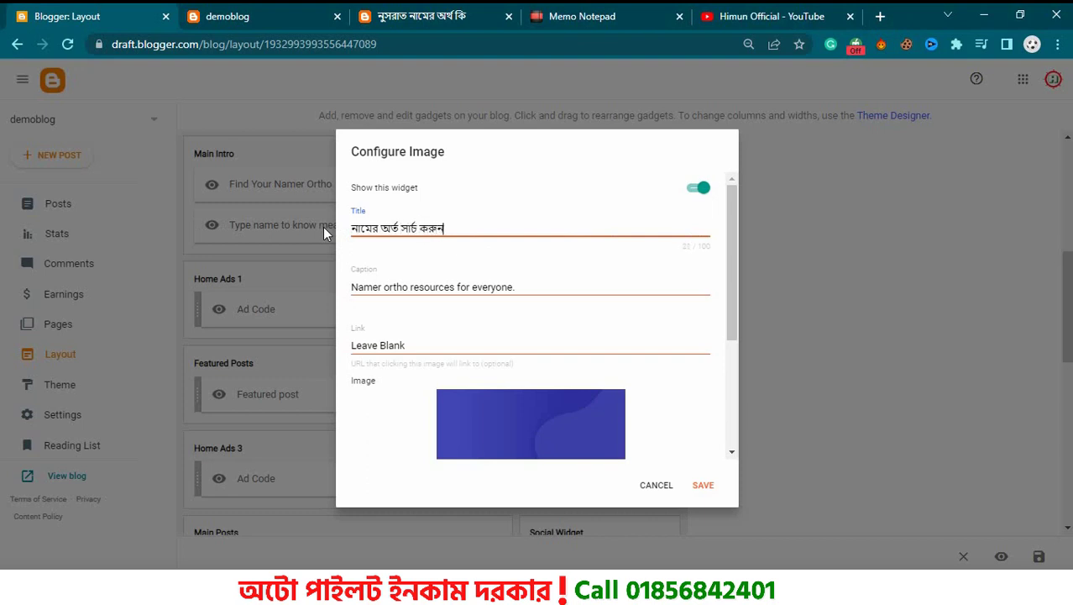
pyautogui.click(703, 486)
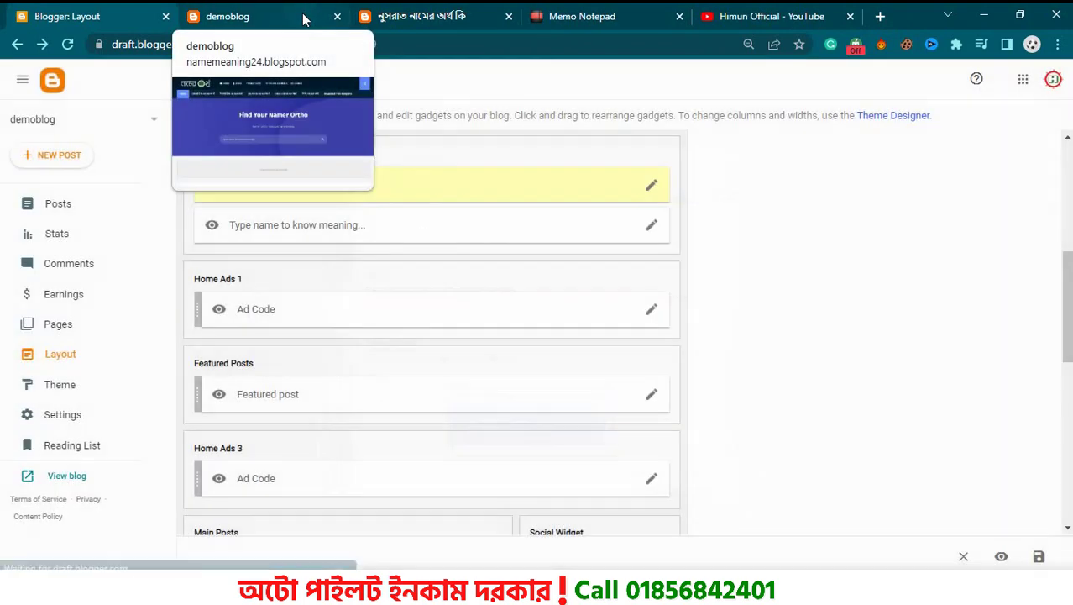
# Reload the live demoblog page and check the spelling of the intro heading.
pyautogui.click(304, 17)
pyautogui.click(69, 44)
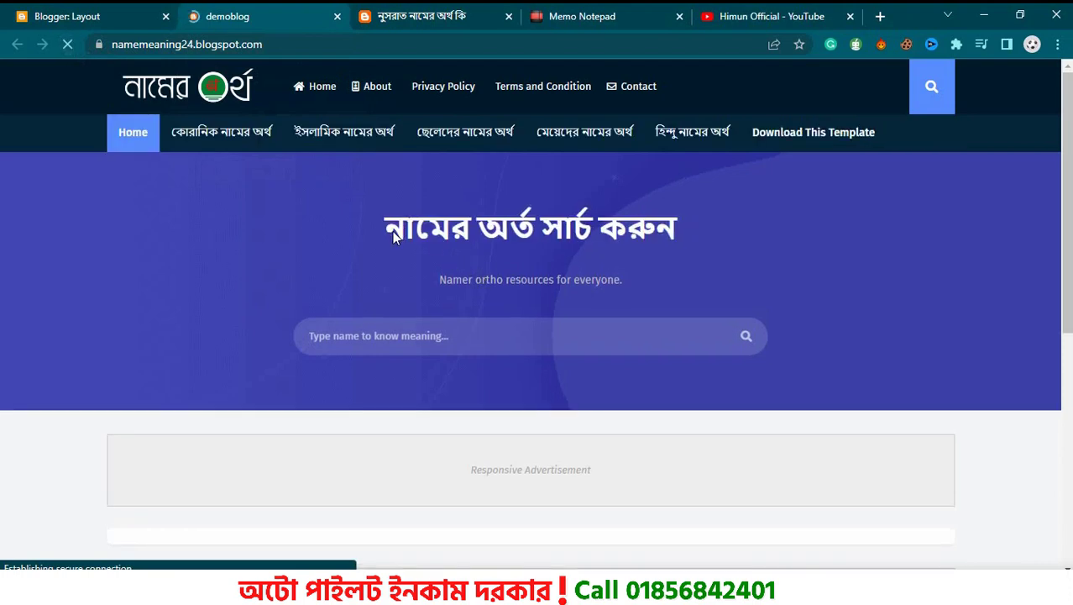
pyautogui.moveTo(404, 234); pyautogui.dragTo(690, 245)
pyautogui.click(533, 231)
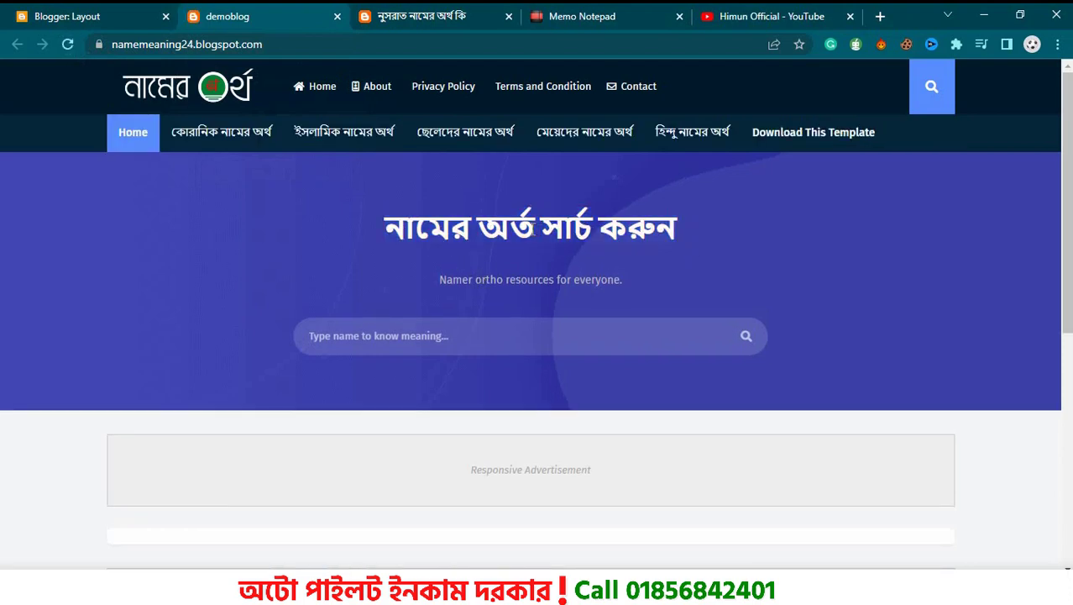
# Set the Main Intro image widget's title to "নামের অর্থ জানুন", save it, and reload the live demoblog page.
pyautogui.click(126, 10)
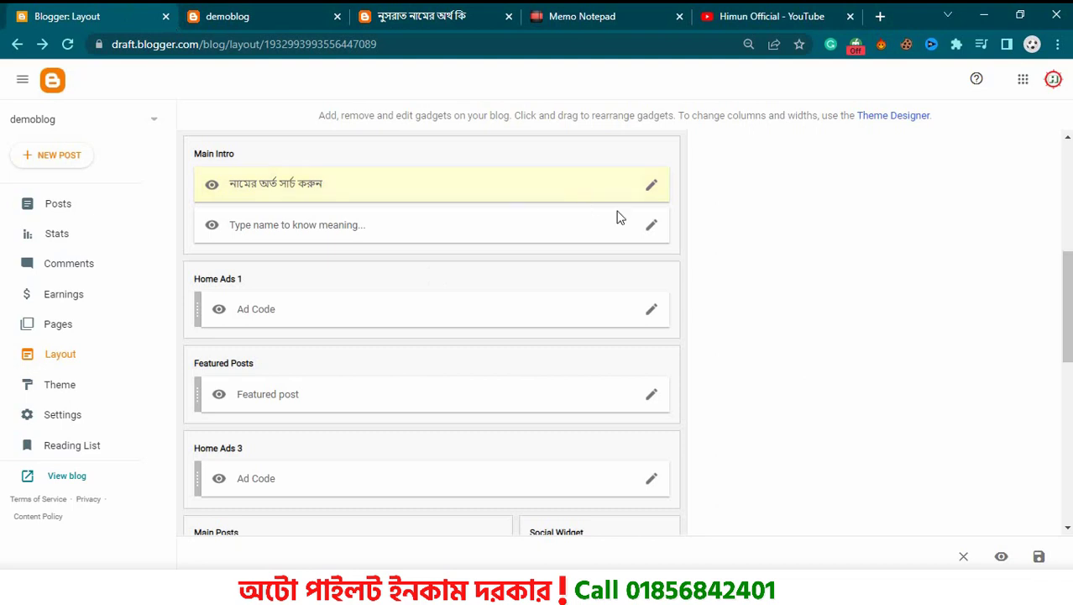
pyautogui.click(651, 185)
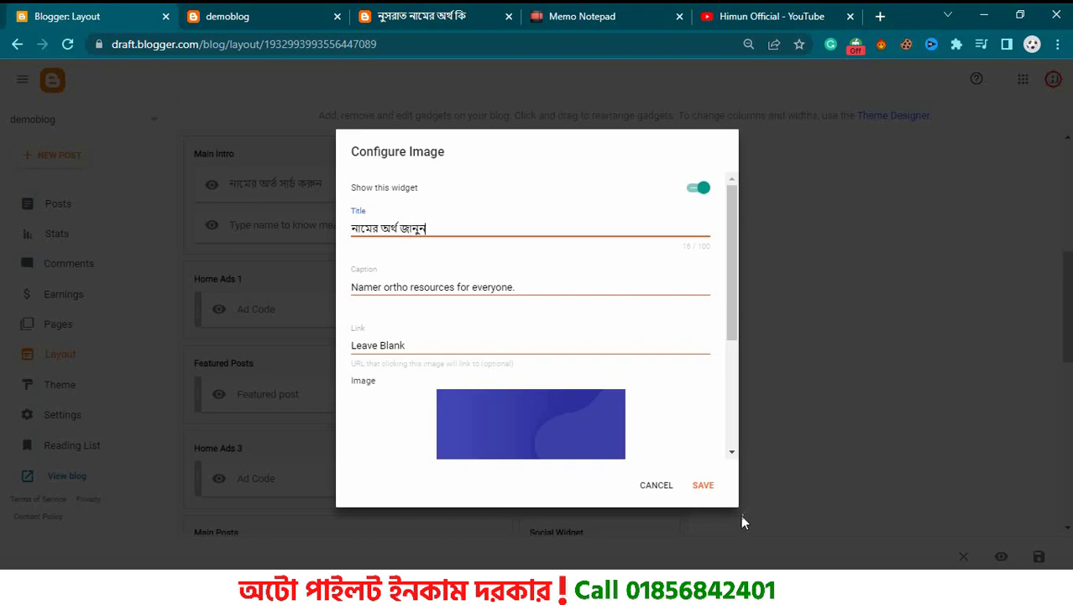
pyautogui.click(706, 485)
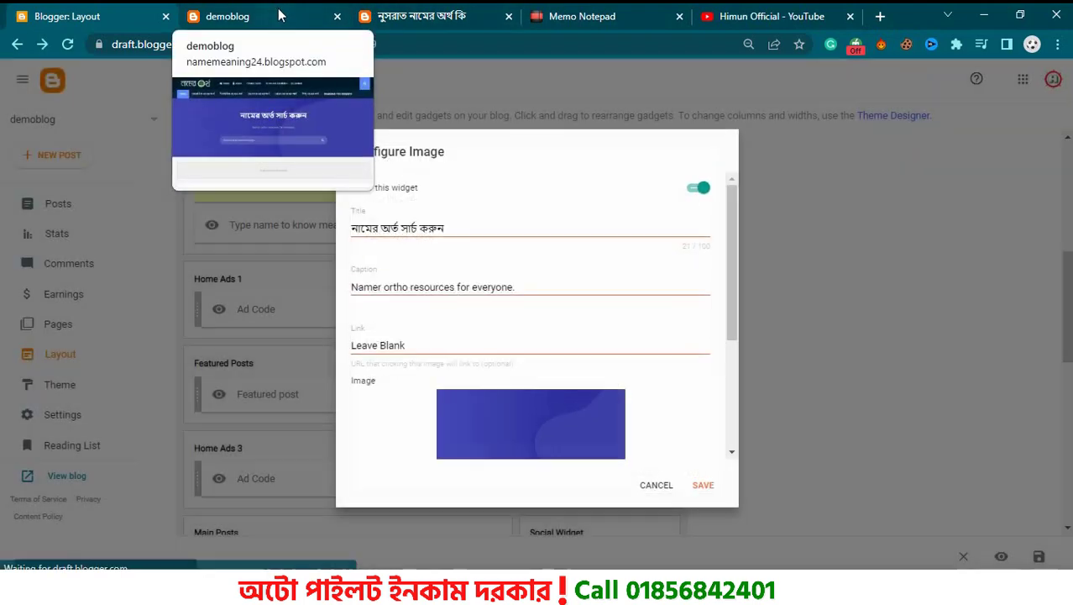
pyautogui.click(279, 12)
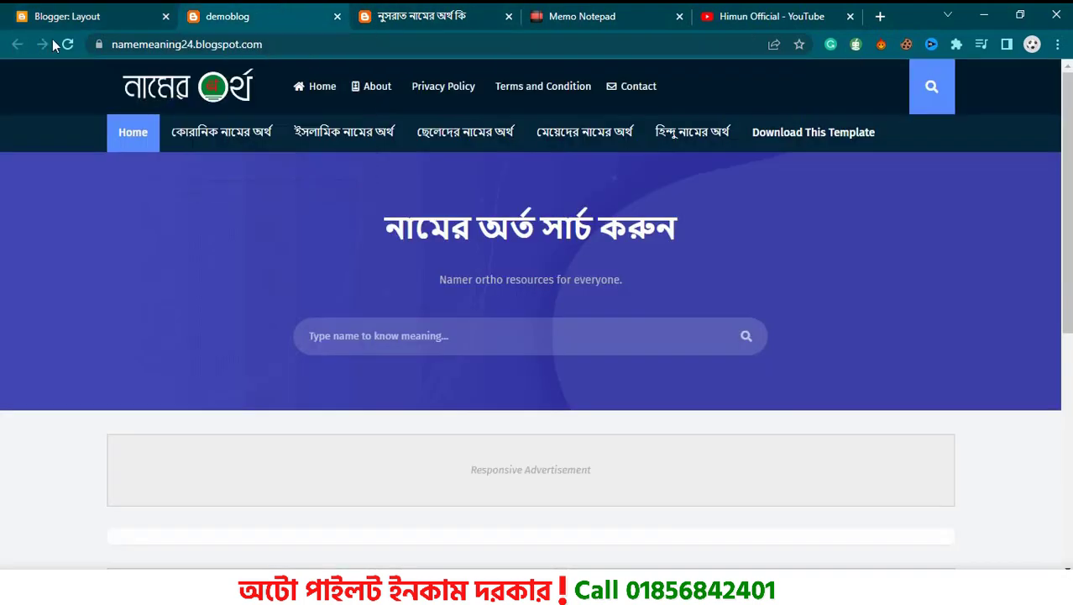
pyautogui.click(70, 46)
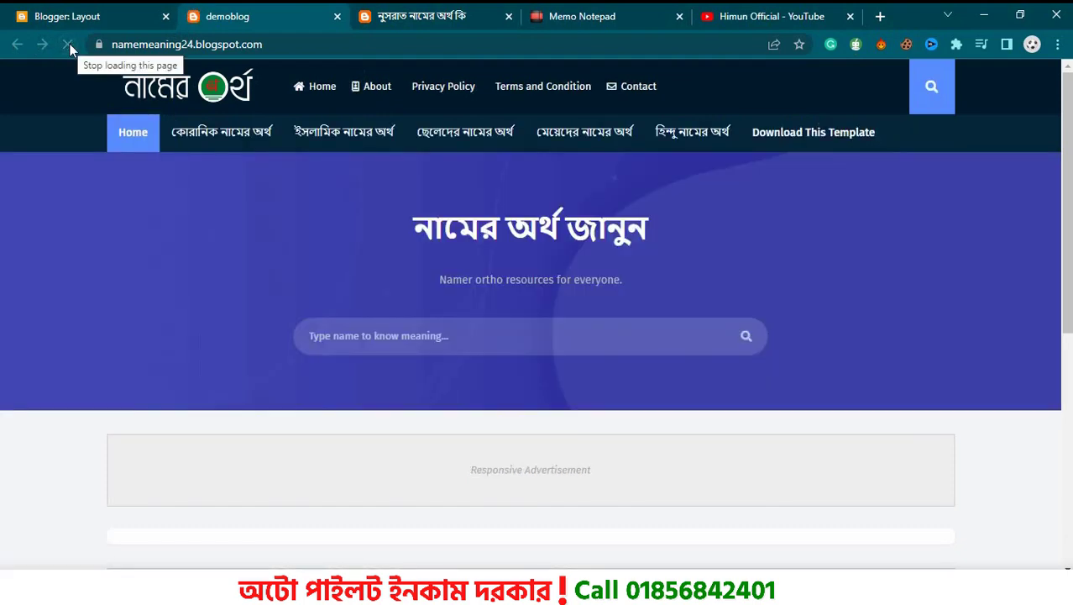
# Review the caption of the Main Intro image widget in the blog layout and leave its settings without saving.
pyautogui.click(67, 16)
pyautogui.click(531, 289)
pyautogui.moveTo(555, 287); pyautogui.dragTo(322, 299)
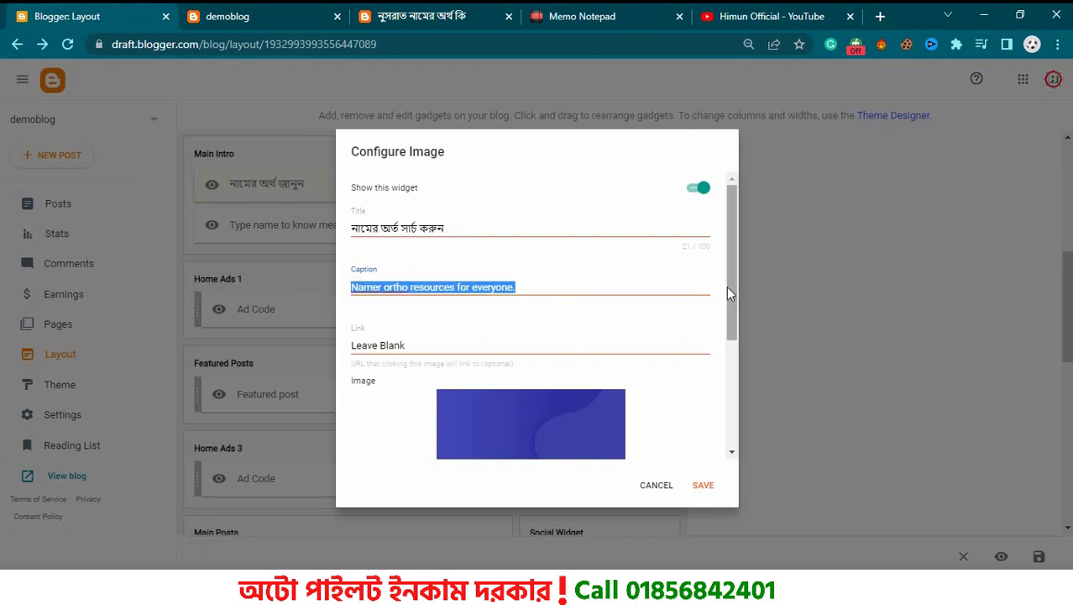
pyautogui.click(655, 487)
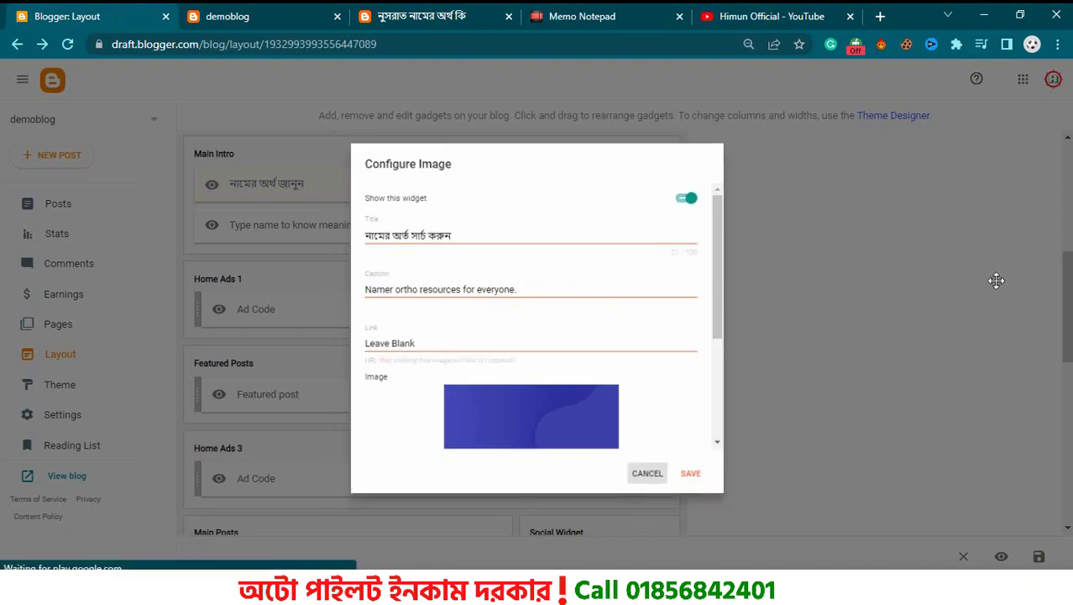
# Open the About & Logo Section image widget near the end of the layout and review its title and caption.
pyautogui.scroll(-3, 994, 280)
pyautogui.scroll(-4, 432, 331)
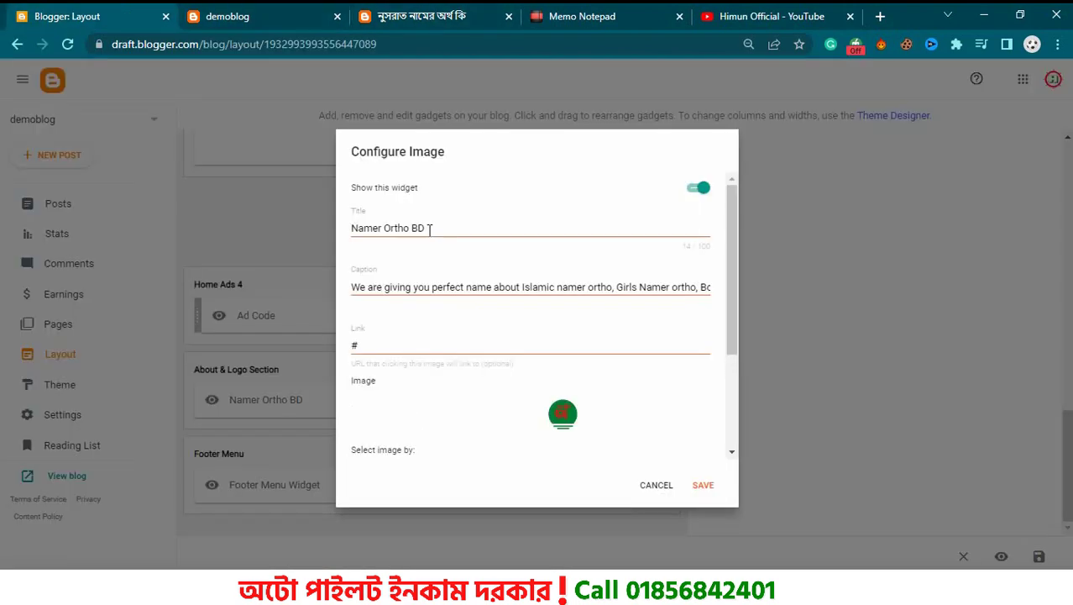
pyautogui.moveTo(429, 230); pyautogui.dragTo(345, 228)
pyautogui.click(486, 243)
pyautogui.moveTo(449, 221); pyautogui.dragTo(494, 306)
pyautogui.moveTo(436, 285); pyautogui.dragTo(502, 227)
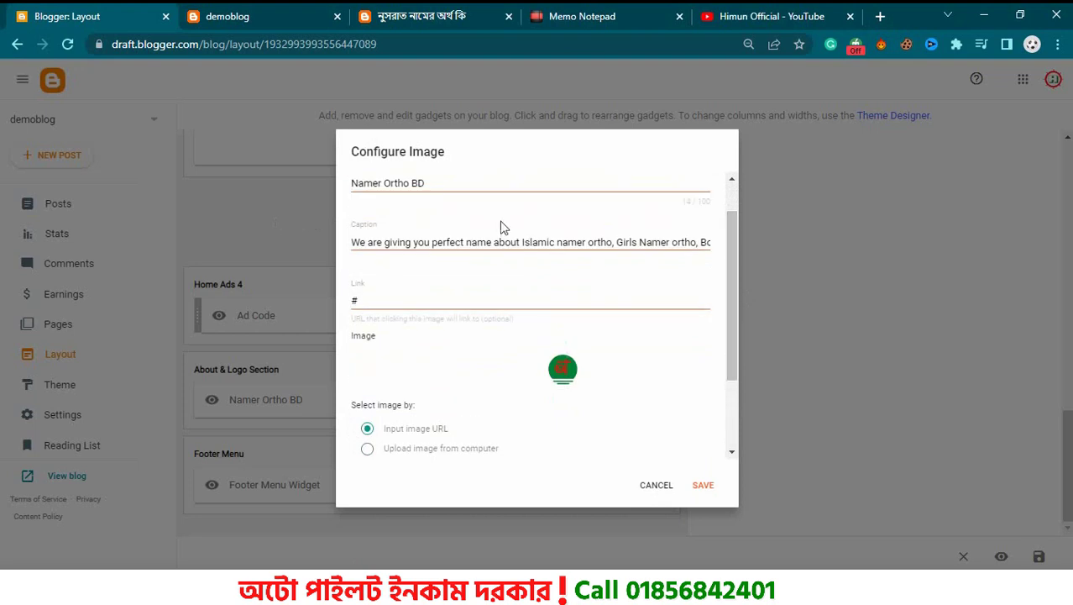
pyautogui.moveTo(417, 242); pyautogui.dragTo(636, 267)
pyautogui.click(636, 268)
# Review the link and computer-upload image option of the About & Logo Section widget, and close it without saving.
pyautogui.scroll(-1, 733, 293)
pyautogui.moveTo(370, 240); pyautogui.dragTo(344, 251)
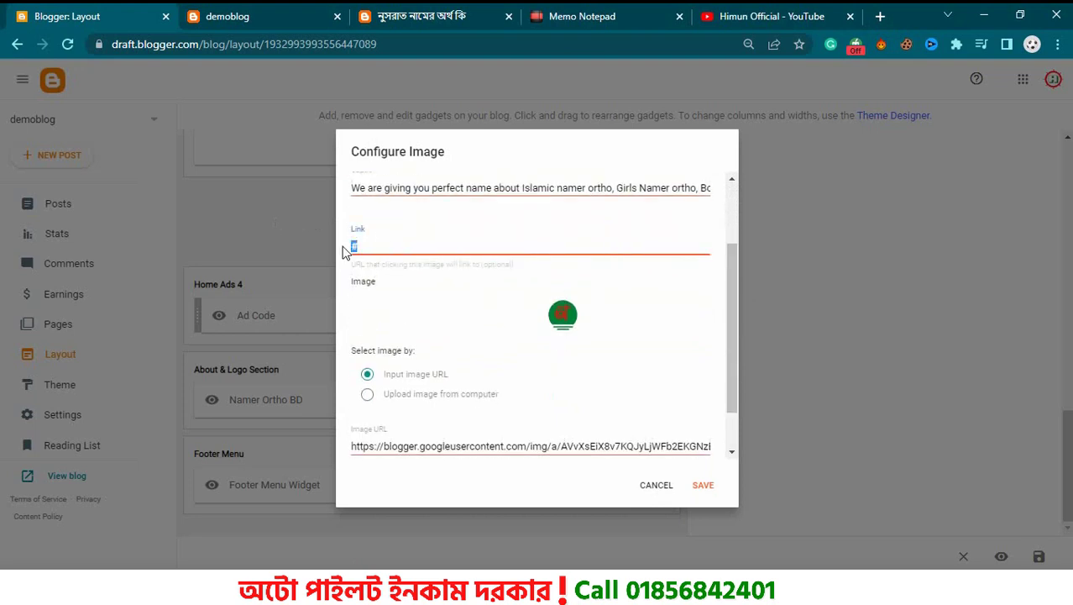
pyautogui.click(379, 394)
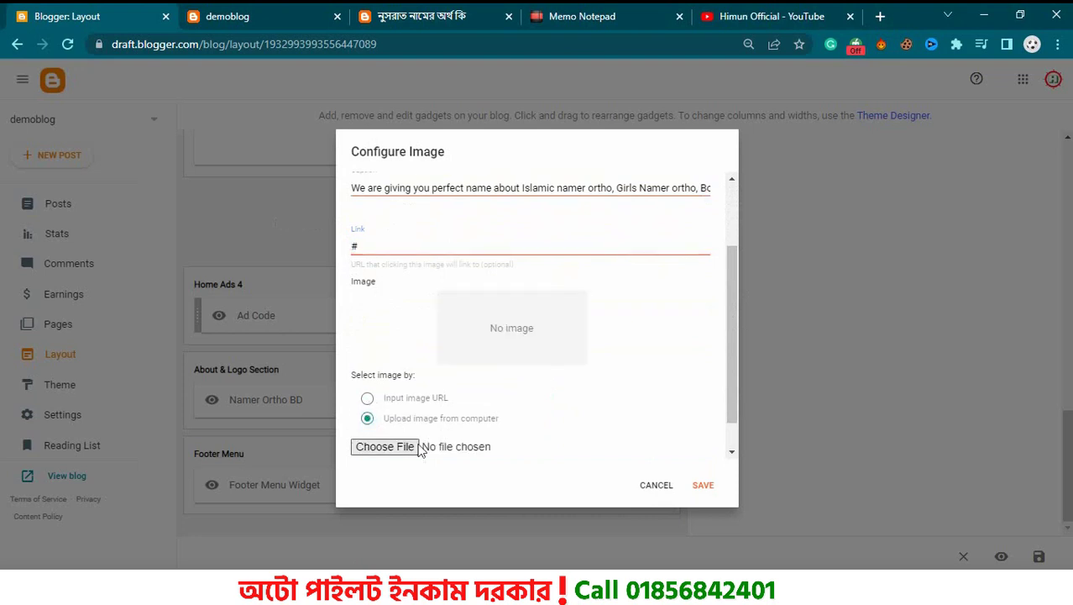
pyautogui.moveTo(733, 274); pyautogui.dragTo(733, 449)
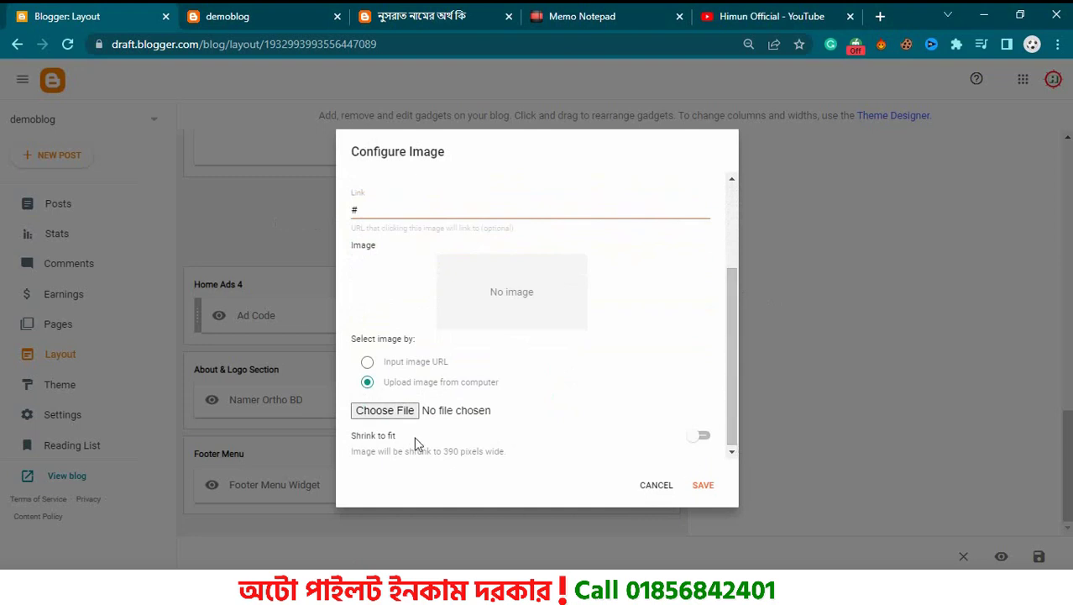
pyautogui.click(655, 485)
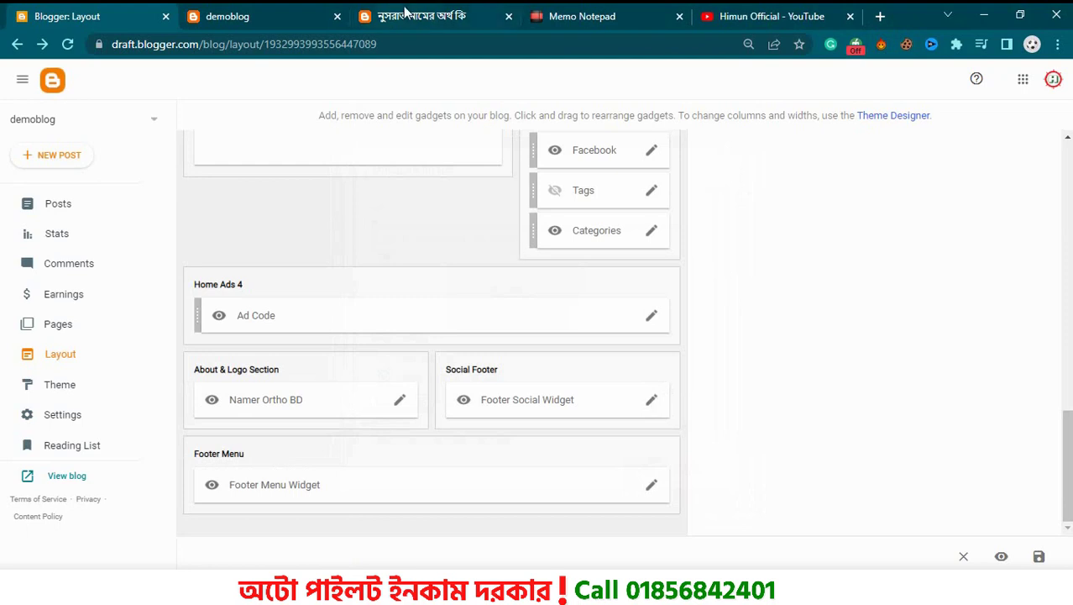
# Check the footer's logo, description and social icons on the live demoblog page and return to the blog layout.
pyautogui.click(261, 12)
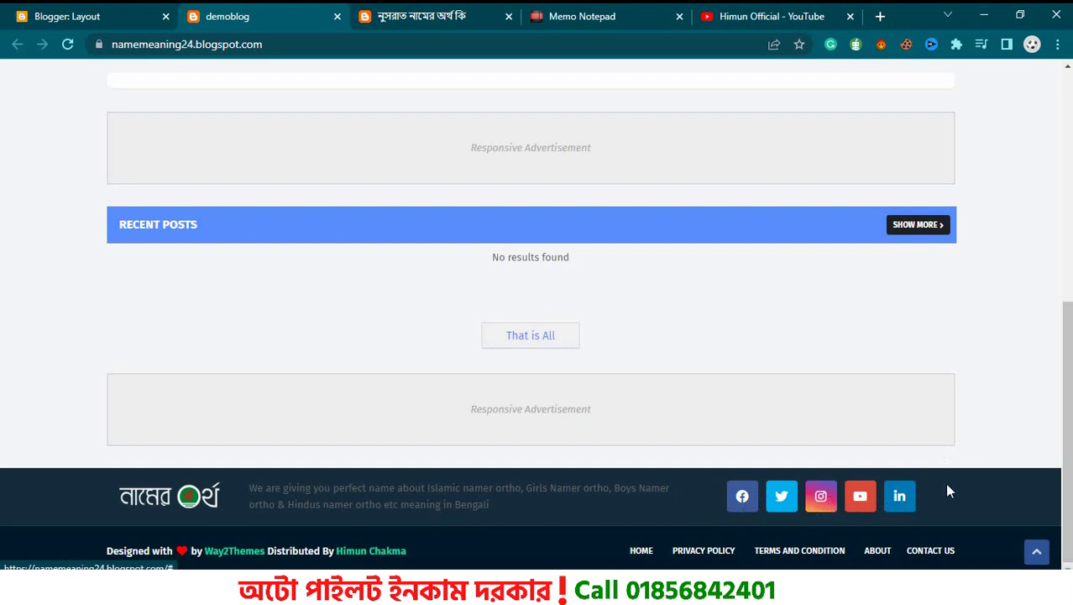
pyautogui.tripleClick(687, 514)
pyautogui.click(680, 500)
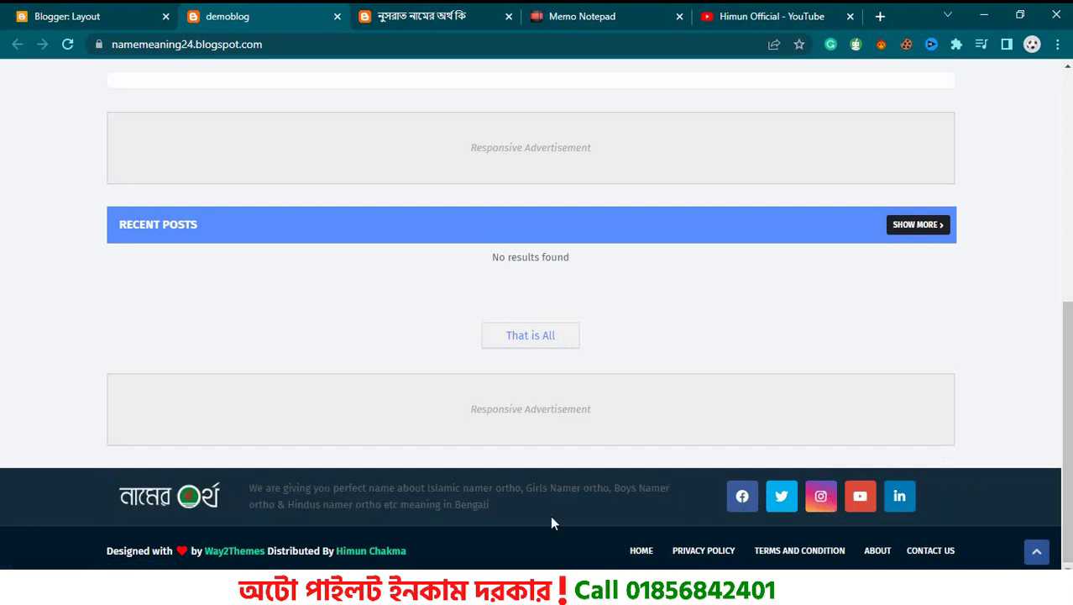
pyautogui.click(88, 14)
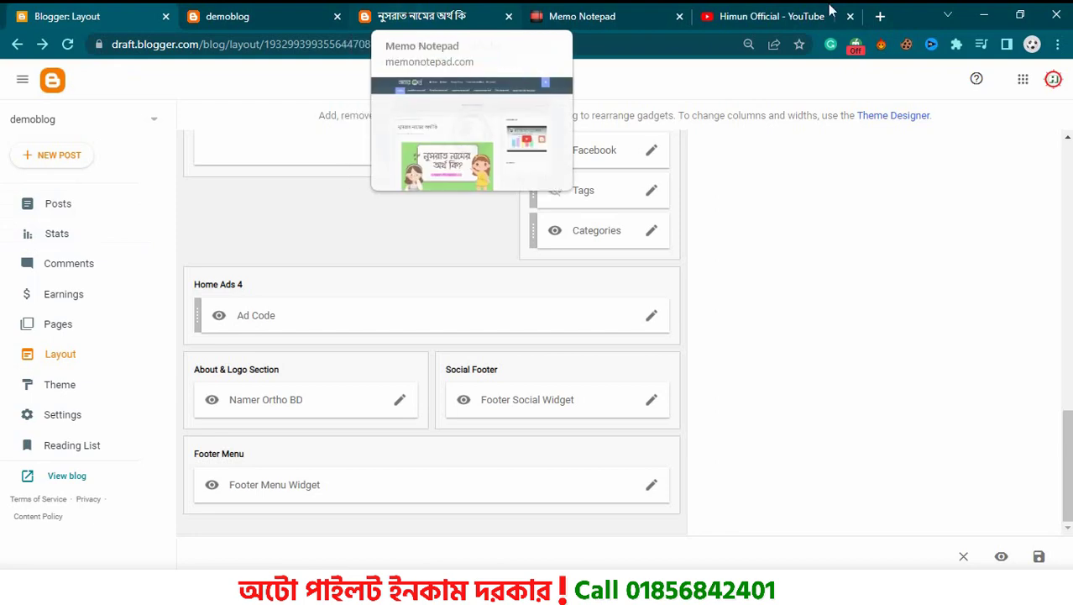
# Open canva.com in a new browser tab and place that tab directly after the demoblog tab.
pyautogui.click(879, 17)
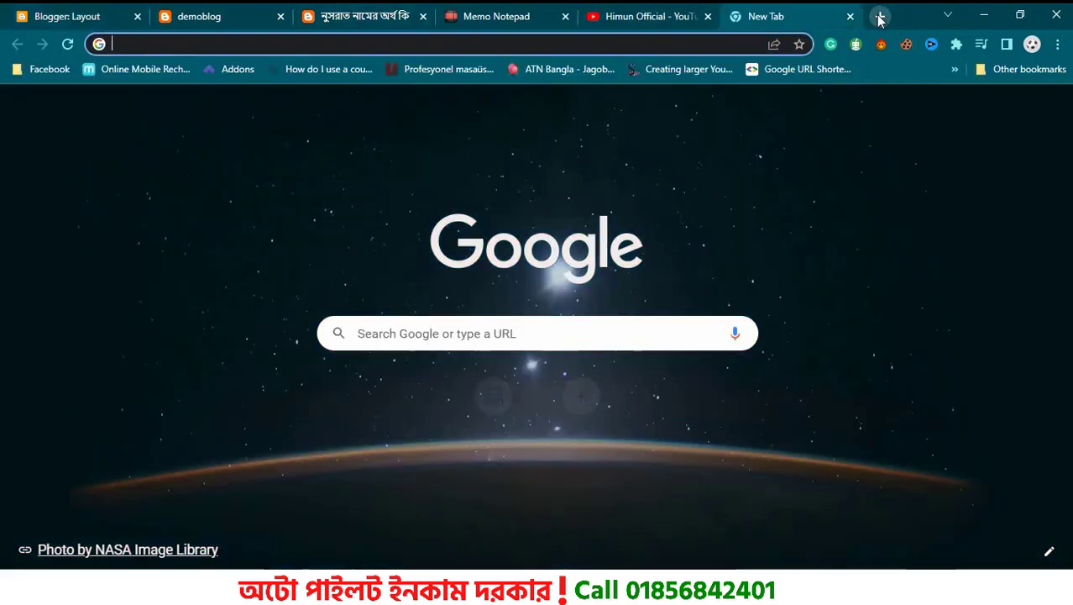
pyautogui.write('c')
pyautogui.press('Return')
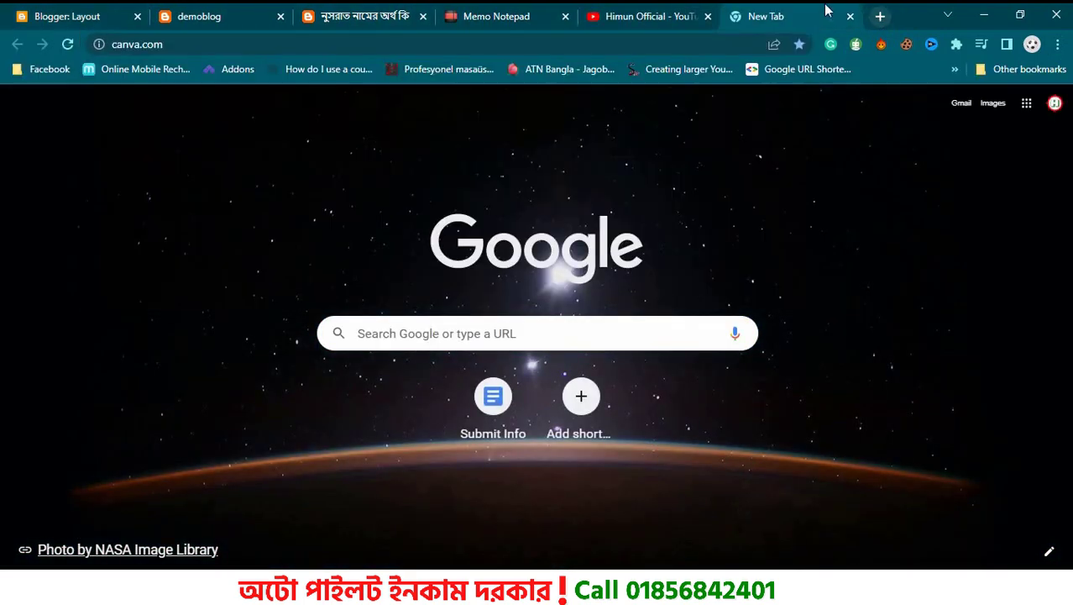
pyautogui.moveTo(826, 13); pyautogui.dragTo(384, 11)
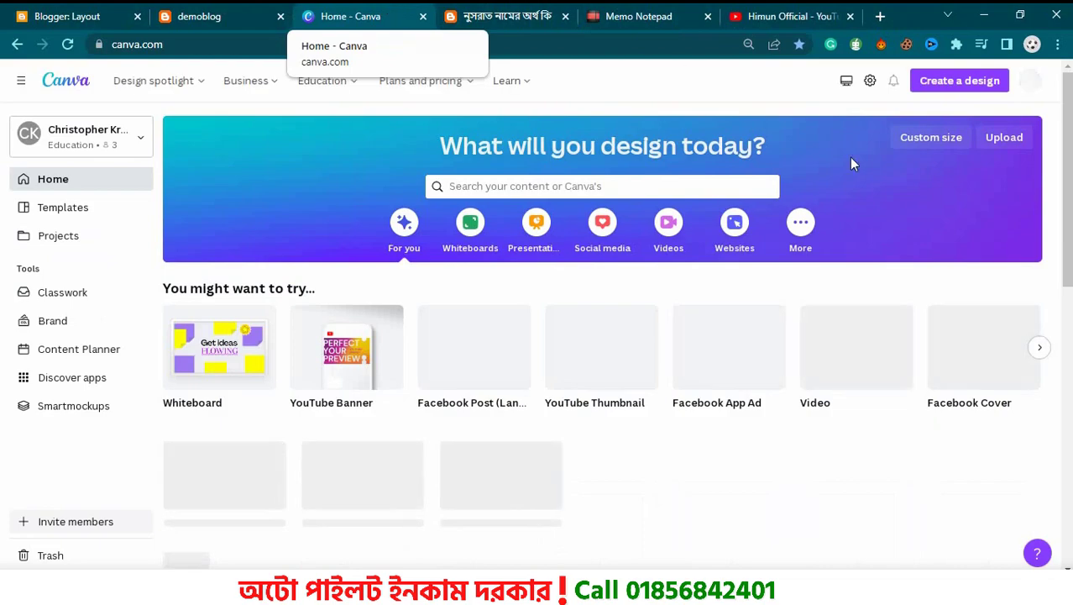
# Open the recent 1280 x 720 px design "সামিয় নামের অর্থ কি?" in Canva and review its thumbnail pages and heading text.
pyautogui.moveTo(1065, 168); pyautogui.dragTo(1065, 329)
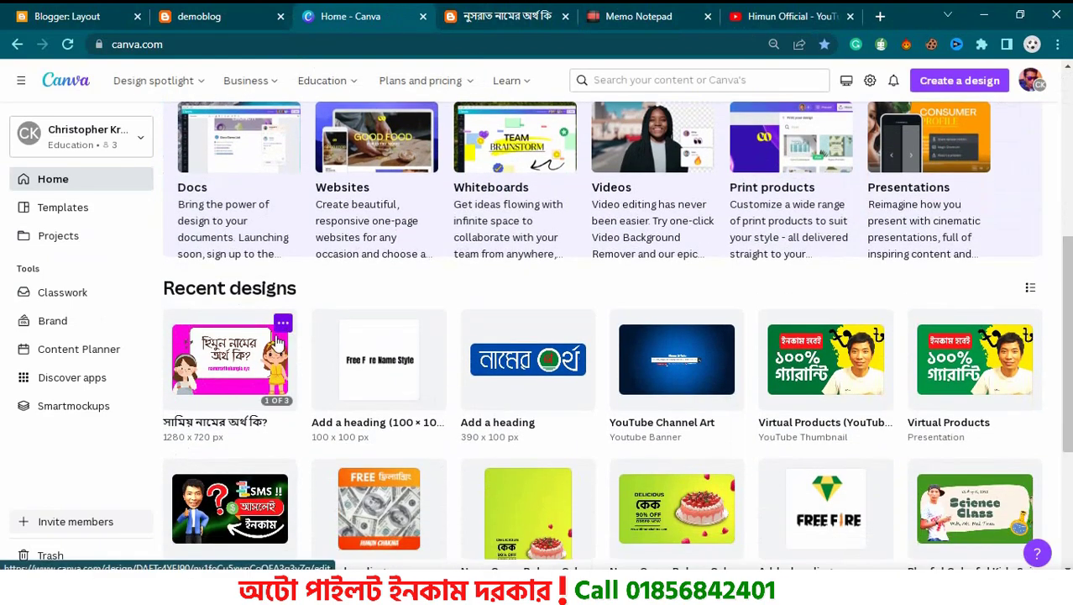
pyautogui.click(244, 358)
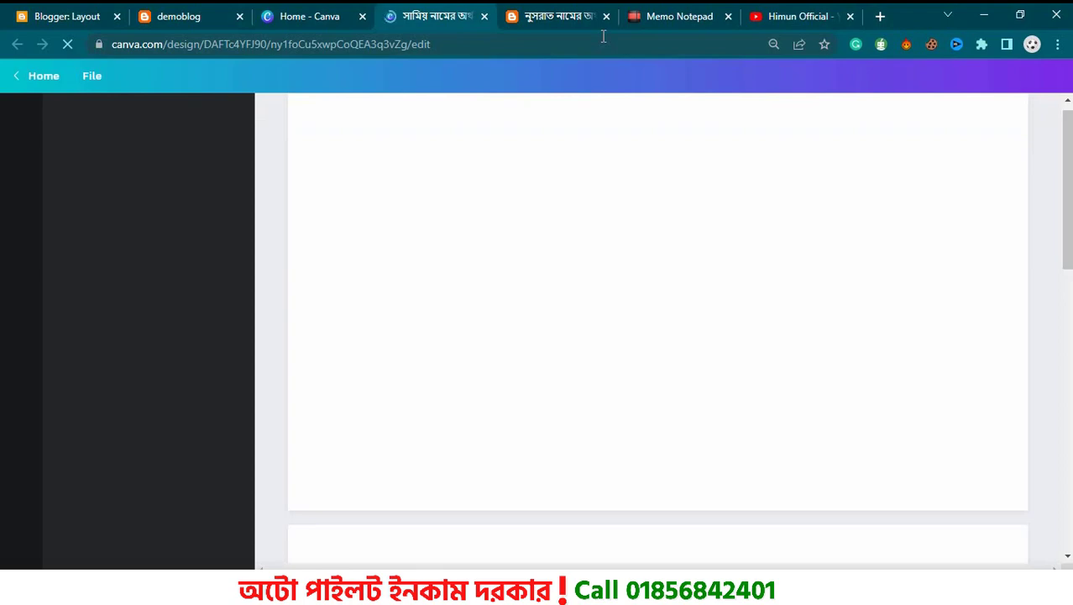
pyautogui.scroll(-5, 658, 336)
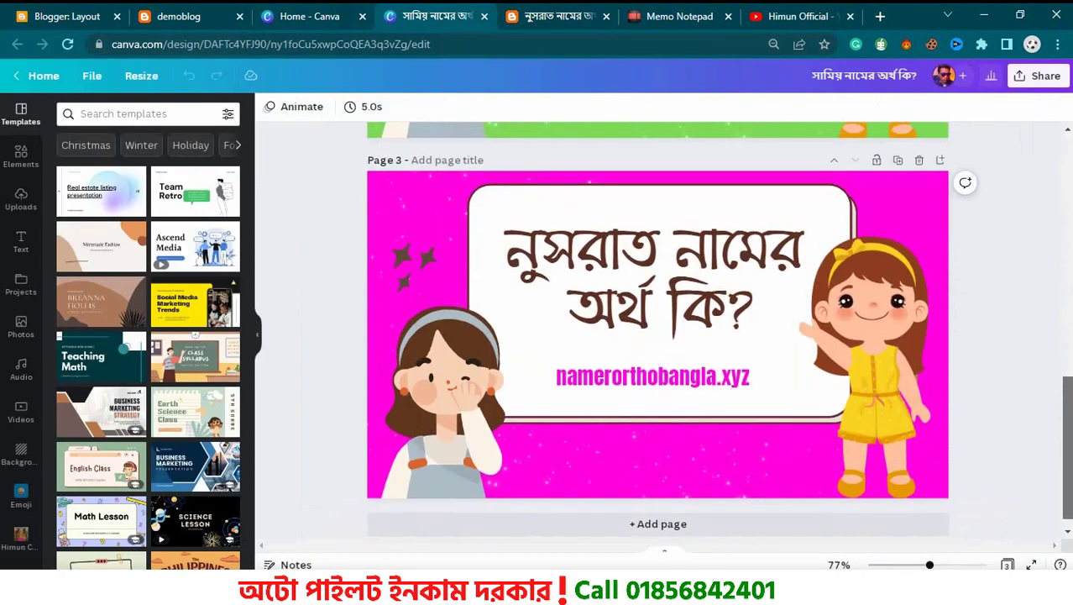
pyautogui.scroll(1, 739, 324)
pyautogui.click(710, 338)
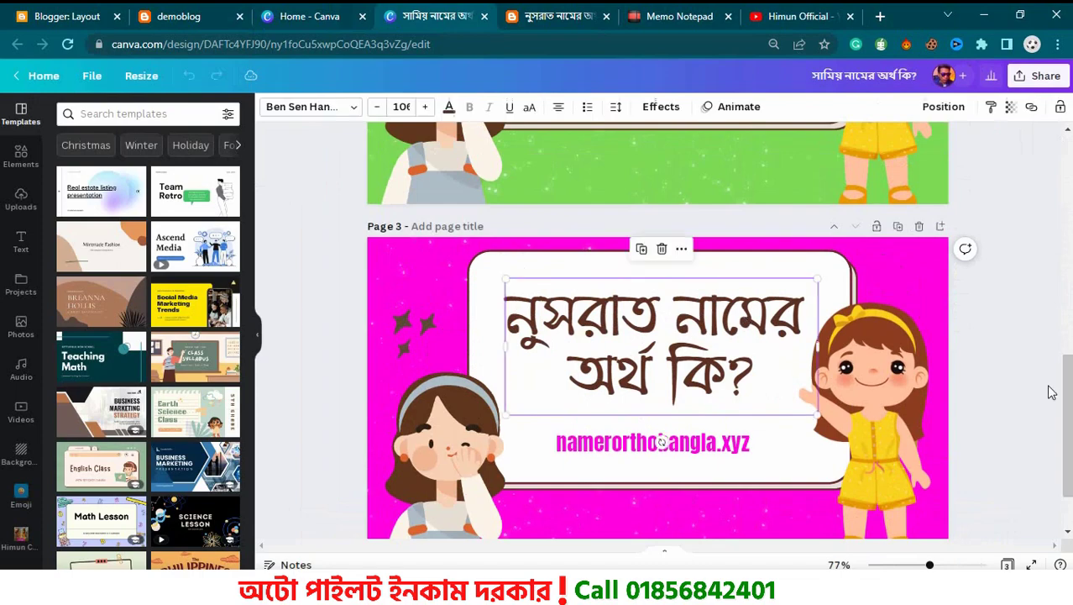
pyautogui.moveTo(1068, 403); pyautogui.dragTo(1060, 126)
# Create a new post on demoblog in Blogger, title it "হিমুন নামের অর্থ কি", and copy the title.
pyautogui.click(168, 10)
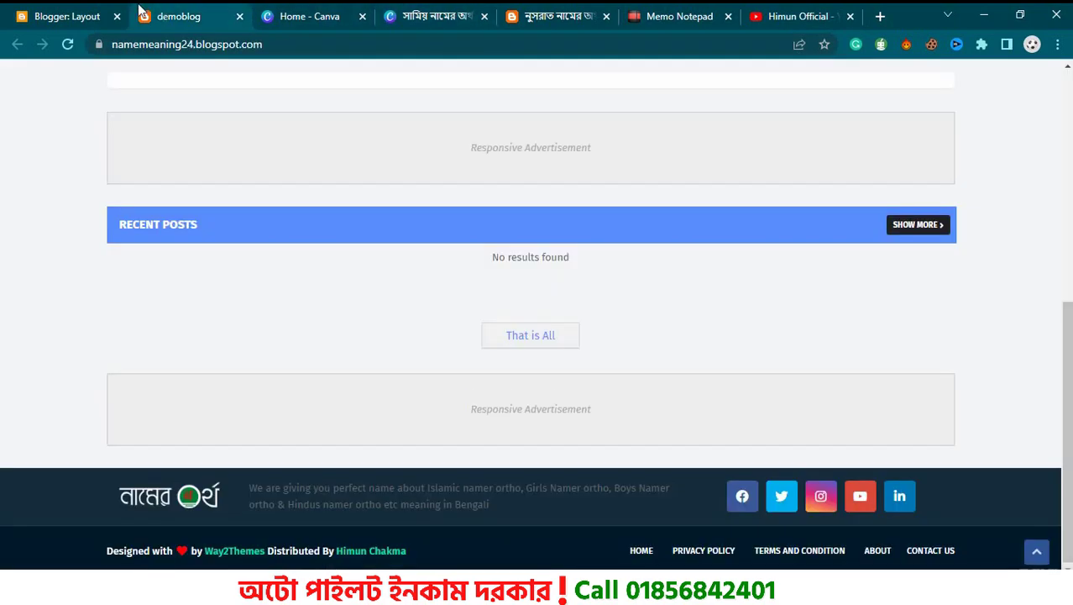
pyautogui.click(107, 10)
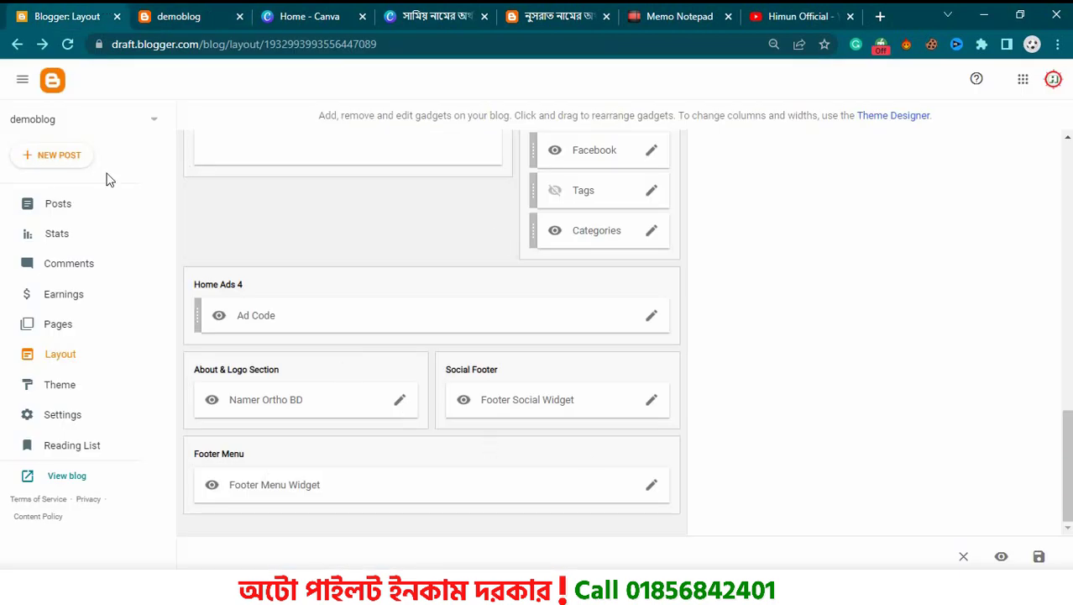
pyautogui.click(77, 207)
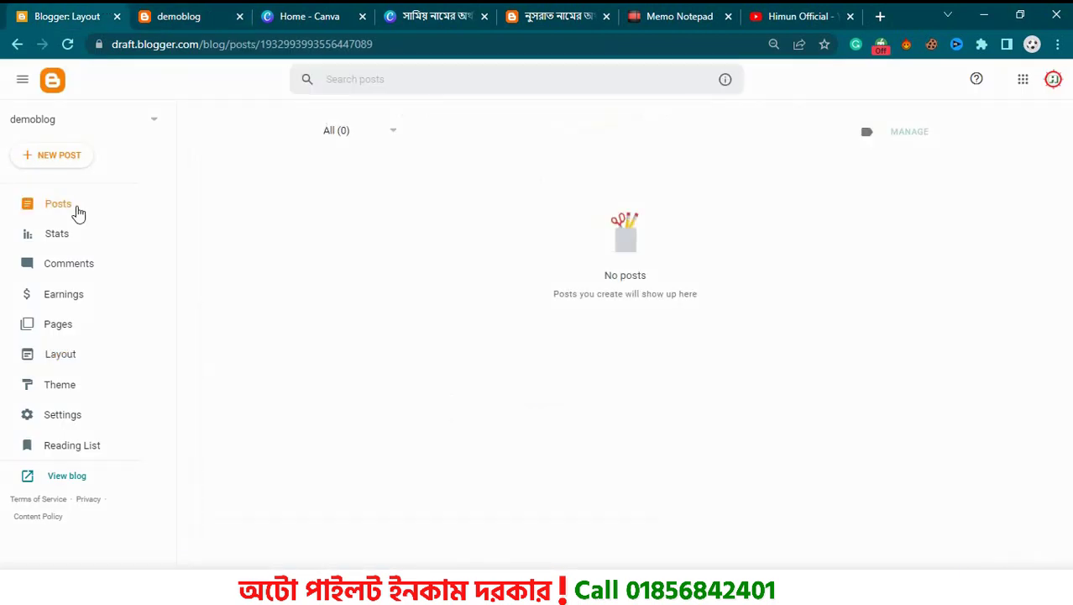
pyautogui.click(59, 156)
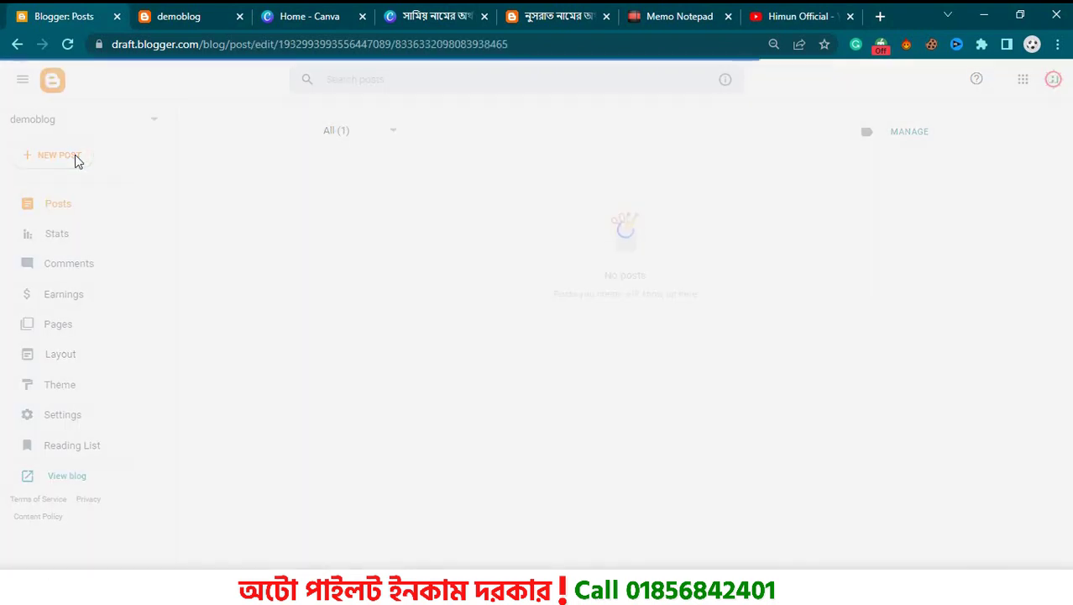
pyautogui.click(118, 132)
pyautogui.write('হিমুন নামের অর্থ কি')
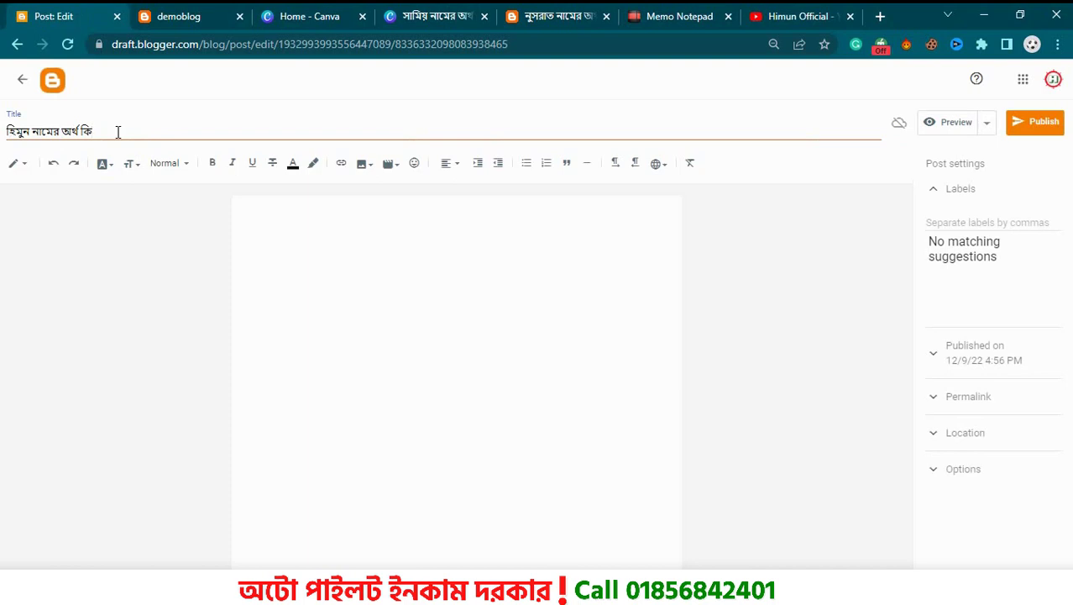
pyautogui.moveTo(118, 132); pyautogui.dragTo(2, 146)
pyautogui.hotkey('ctrl', 'c')
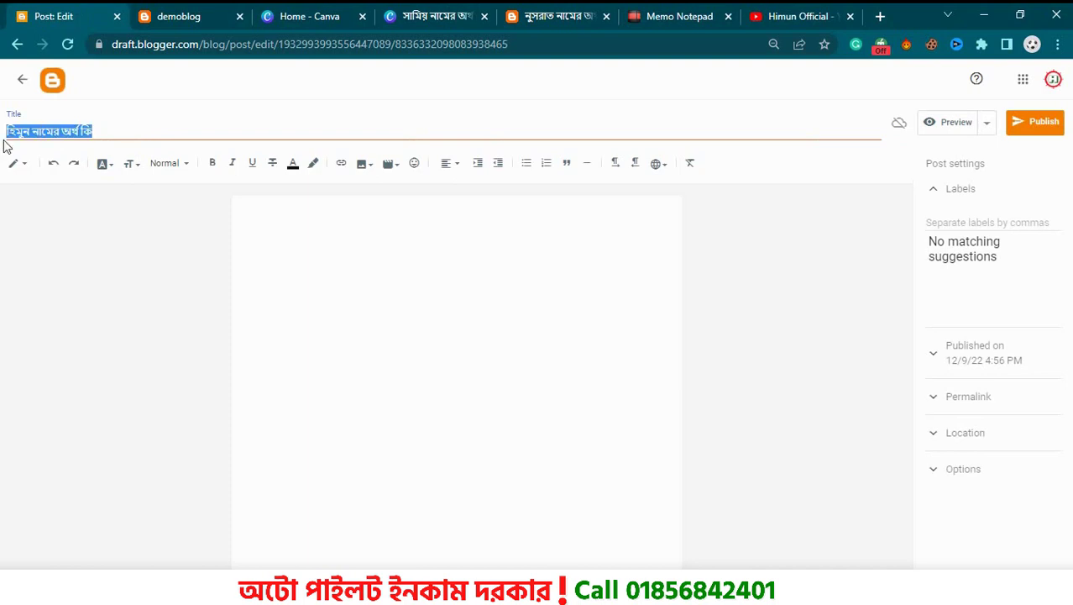
# Upload the image "হিমুন নামের অর্থ কি.png" from the computer's Desktop and insert it into the post body.
pyautogui.click(336, 262)
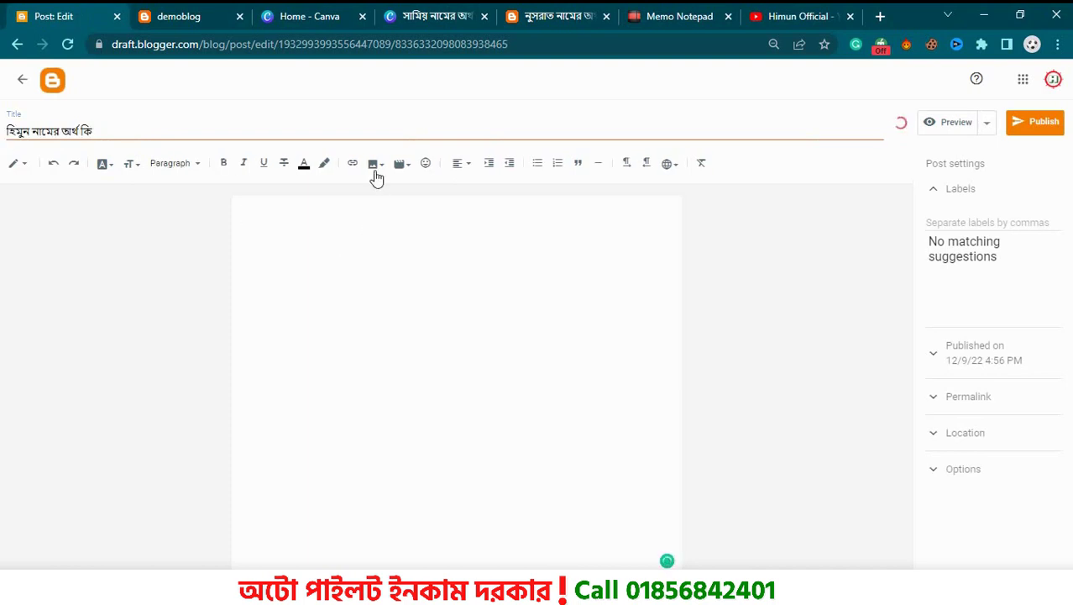
pyautogui.click(375, 173)
pyautogui.click(400, 206)
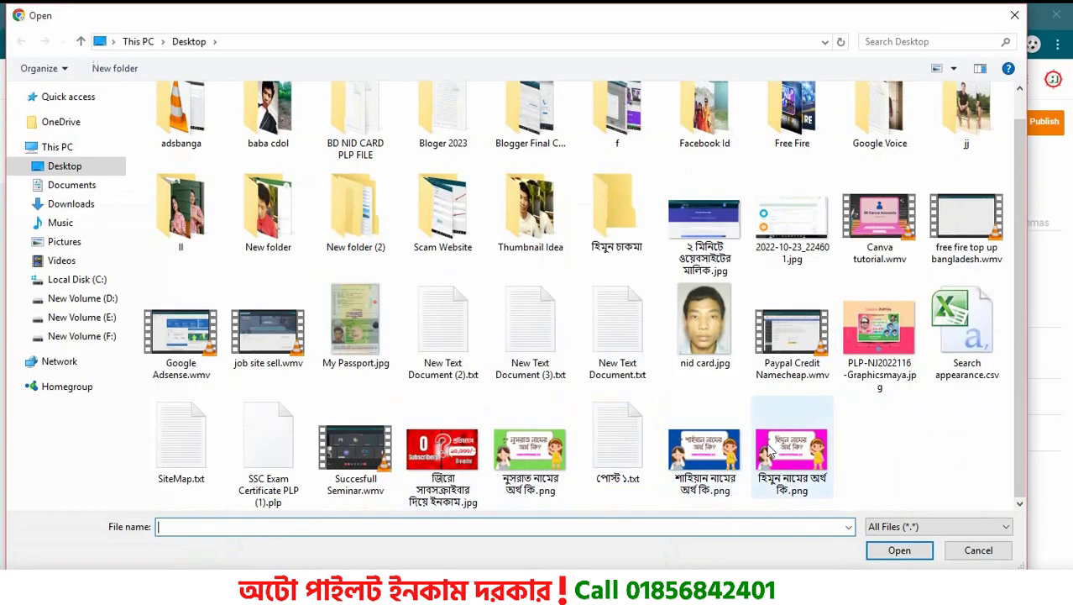
pyautogui.doubleClick(789, 450)
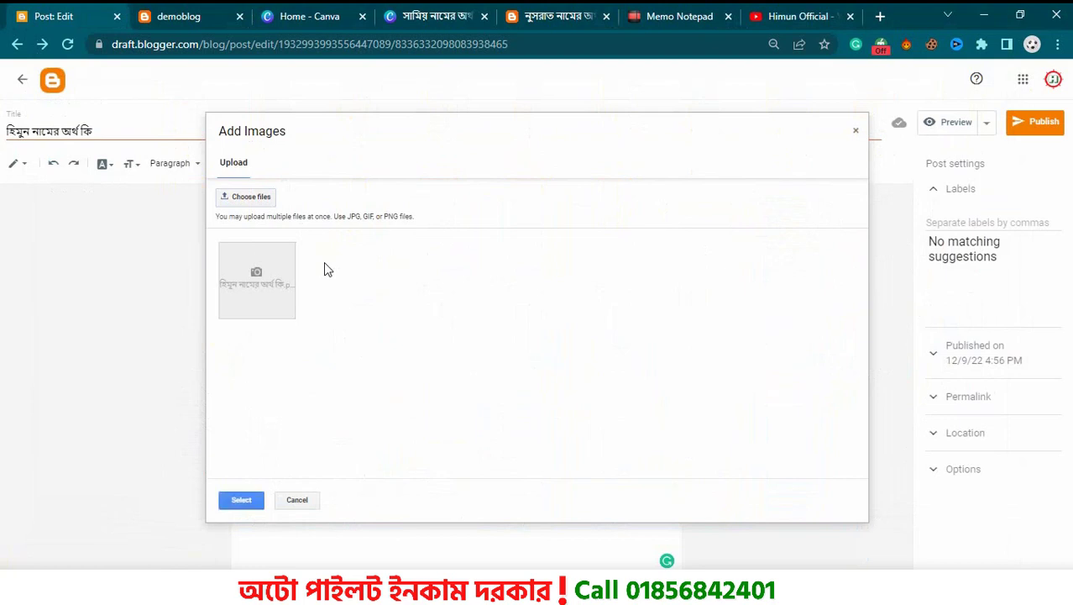
pyautogui.click(313, 288)
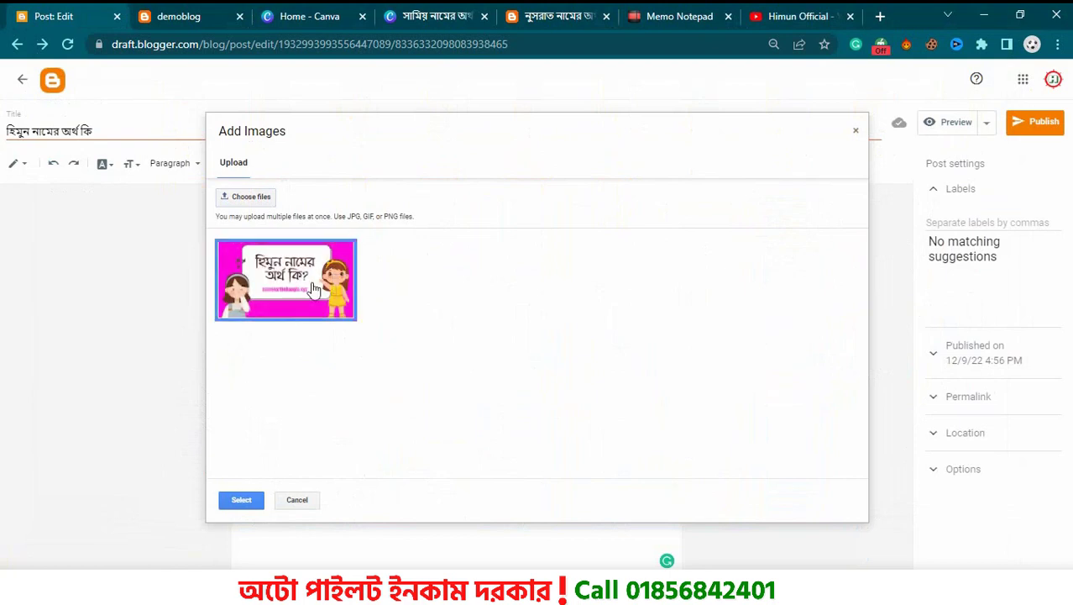
pyautogui.click(241, 499)
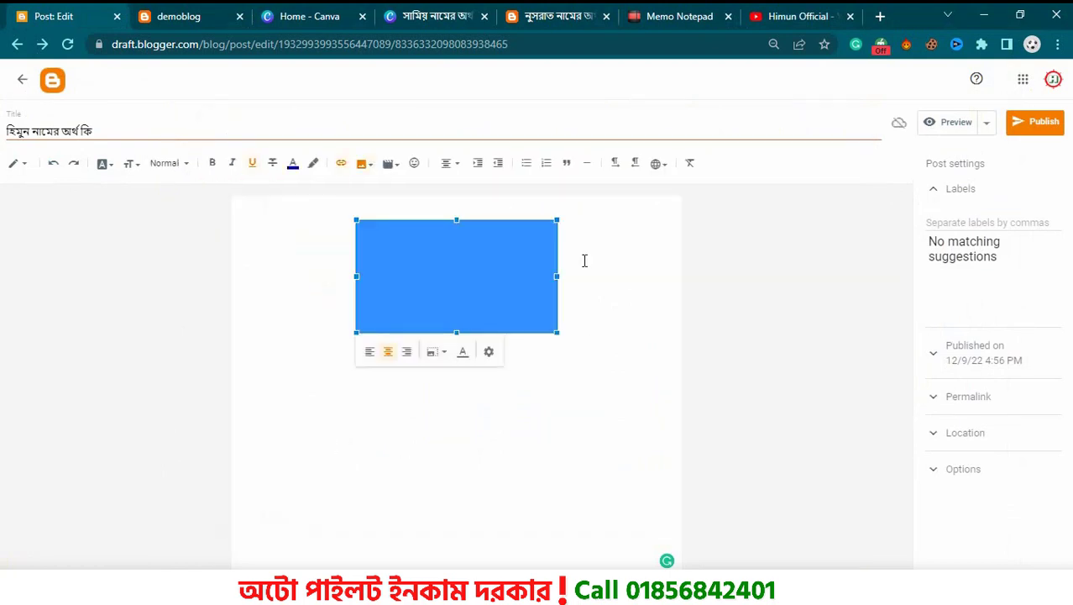
# Set the inserted image's size to X-Large and paste the copied post title as its alt text.
pyautogui.click(490, 351)
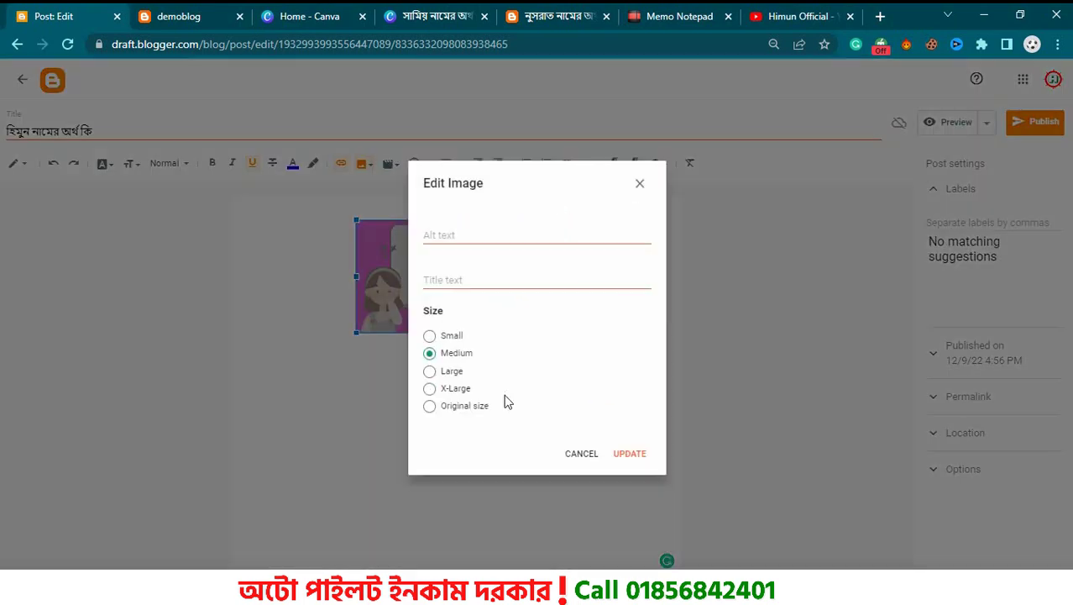
pyautogui.moveTo(463, 371); pyautogui.dragTo(451, 388)
pyautogui.click(460, 389)
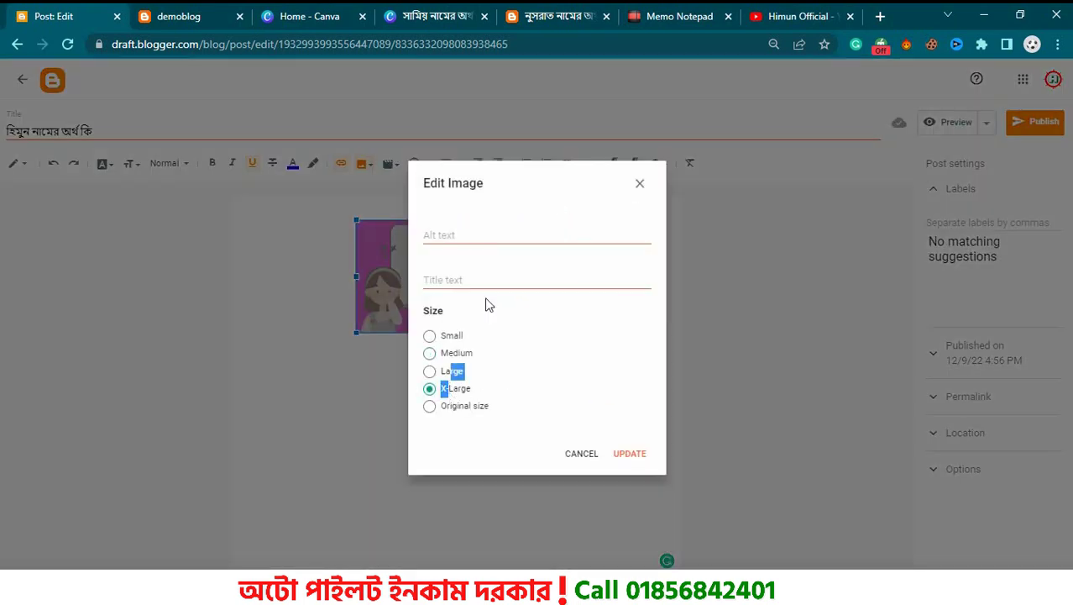
pyautogui.click(462, 241)
pyautogui.hotkey('ctrl', 'v')
pyautogui.hotkey('ctrl', 'v')
pyautogui.click(630, 453)
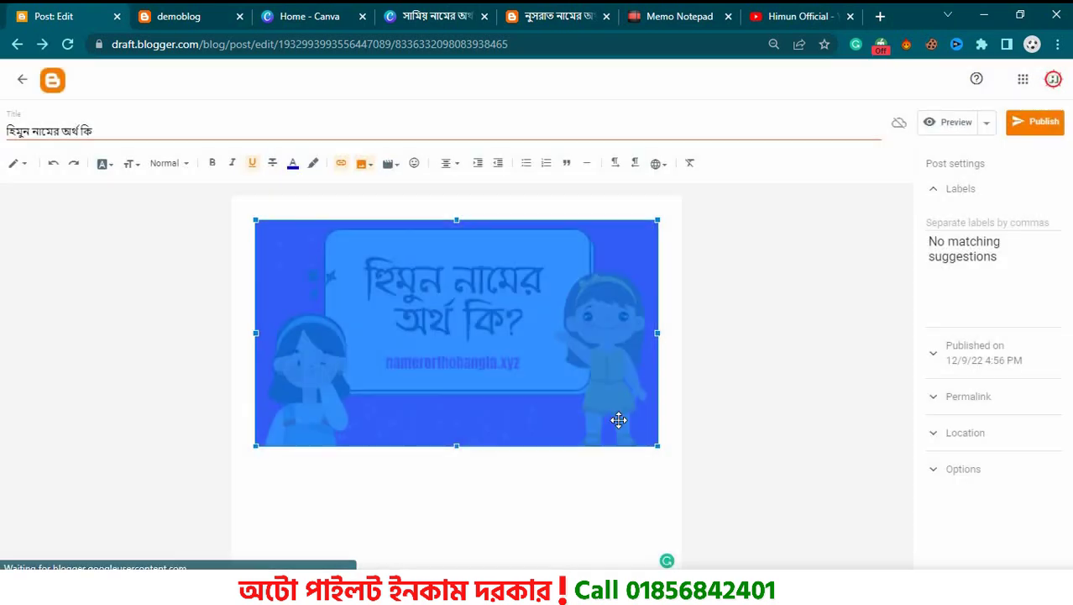
# Paste the copied title "হিমুন নামের অর্থ কি" into the post body below the image.
pyautogui.click(671, 412)
pyautogui.hotkey('ctrl', 'v')
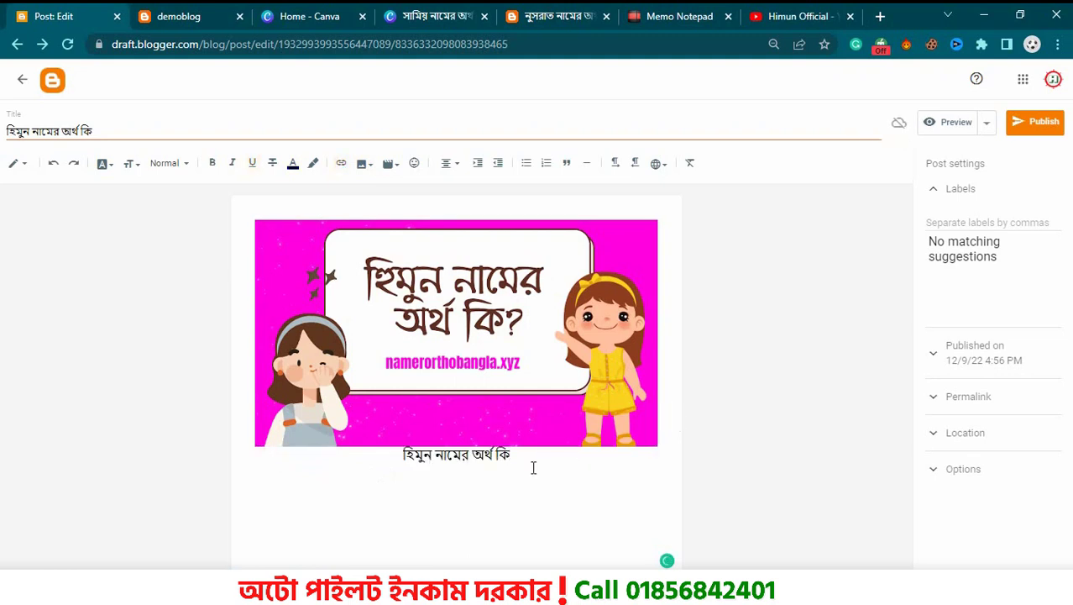